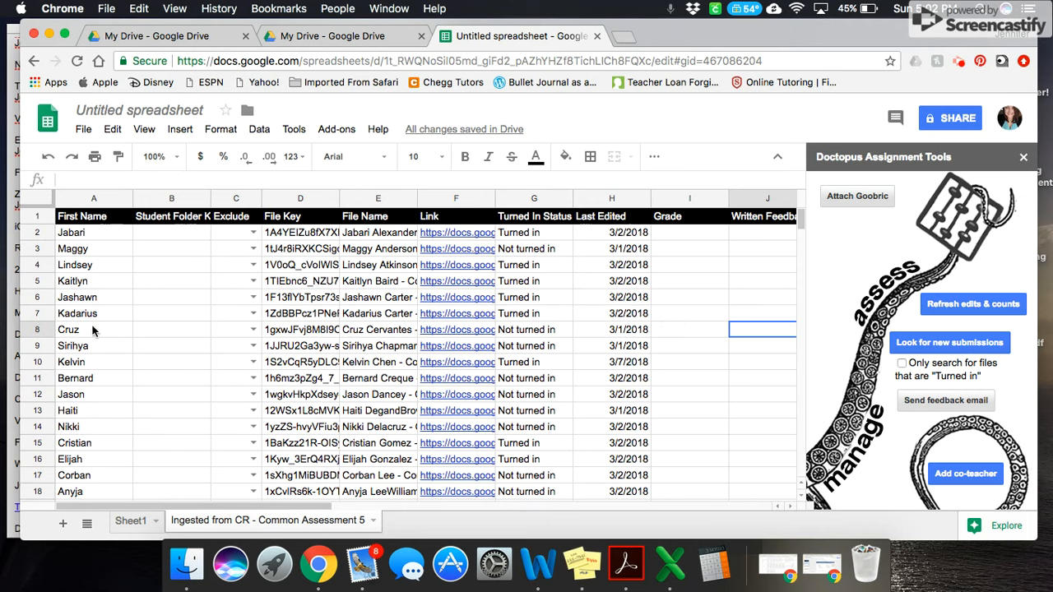
Narrow the File Name column of the ingested Common Assessment 5 roster to roughly half its width
mouse_move(214, 210)
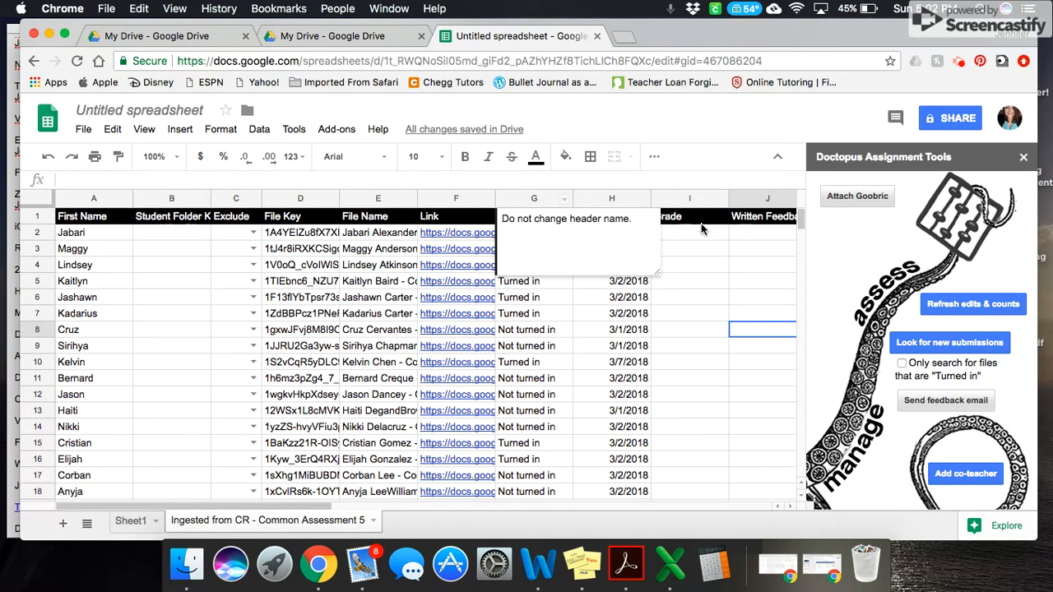
left_click(733, 281)
left_click(708, 255)
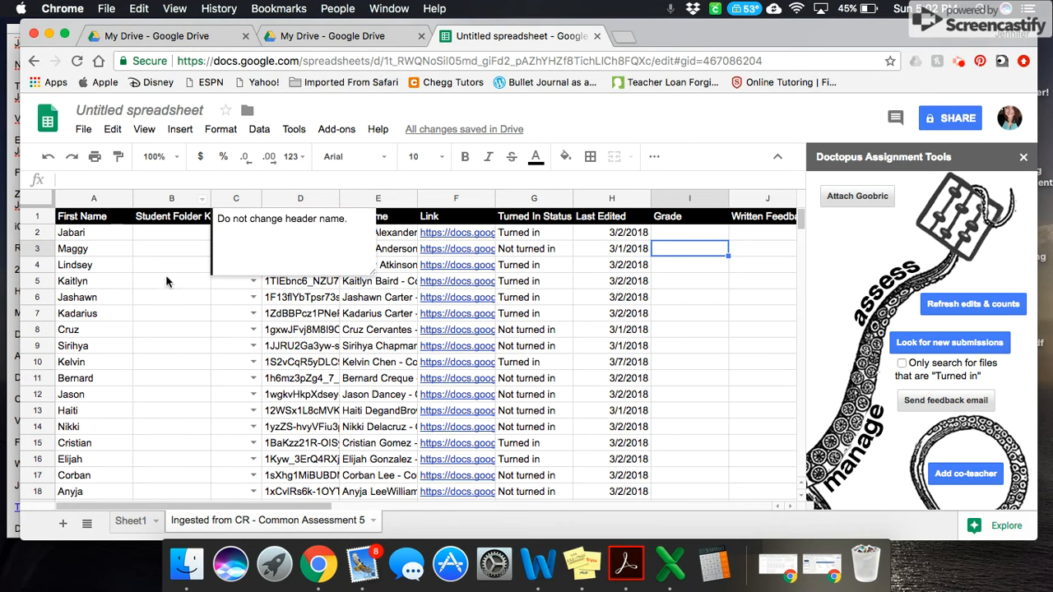
scroll(187, 396, "down", 5)
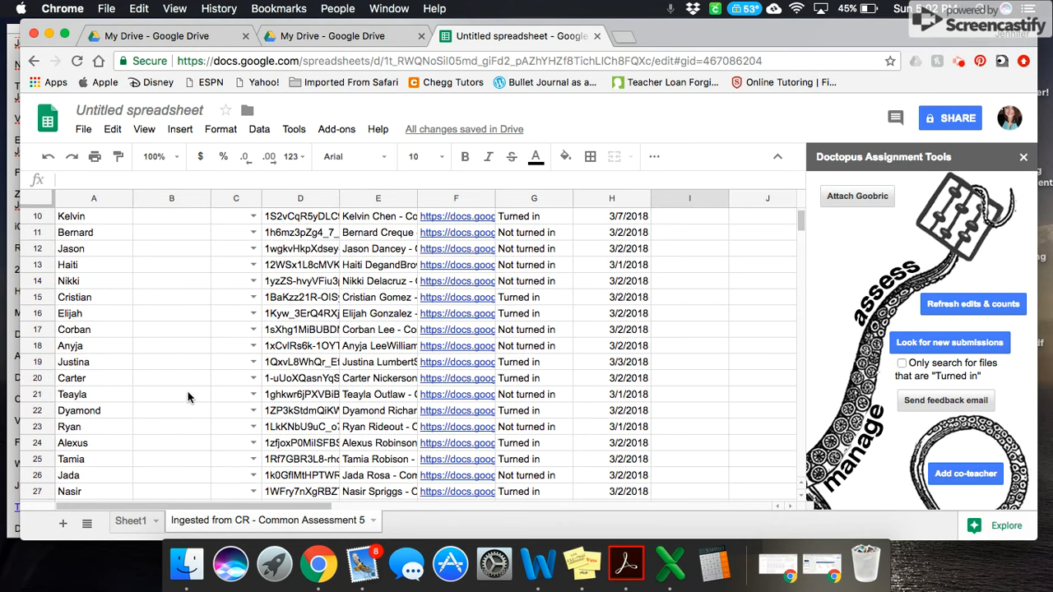
scroll(188, 397, "up", 5)
scroll(188, 396, "right", 1)
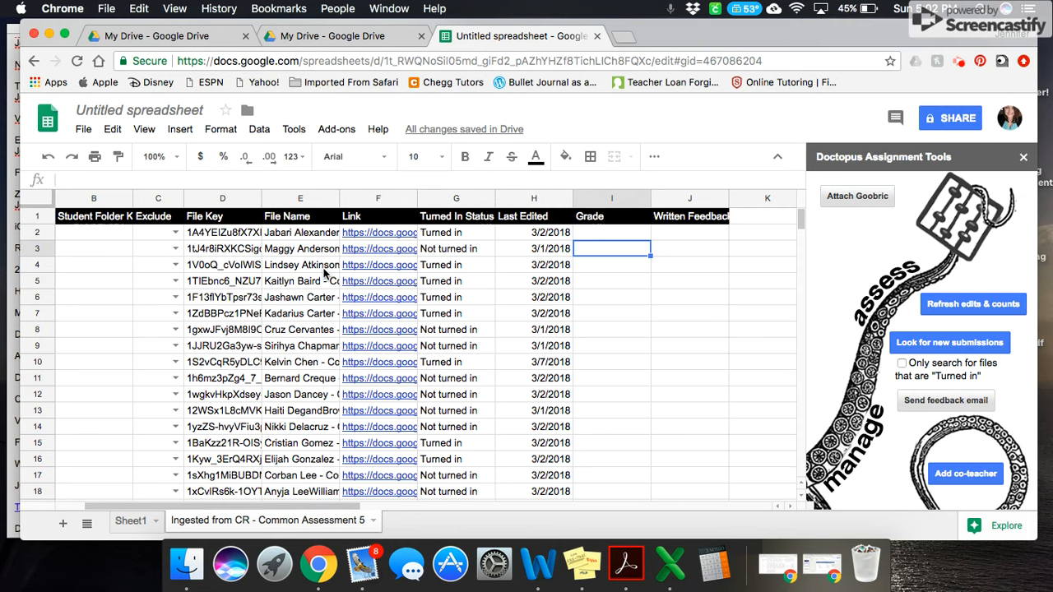
left_click_drag(339, 200, 303, 203)
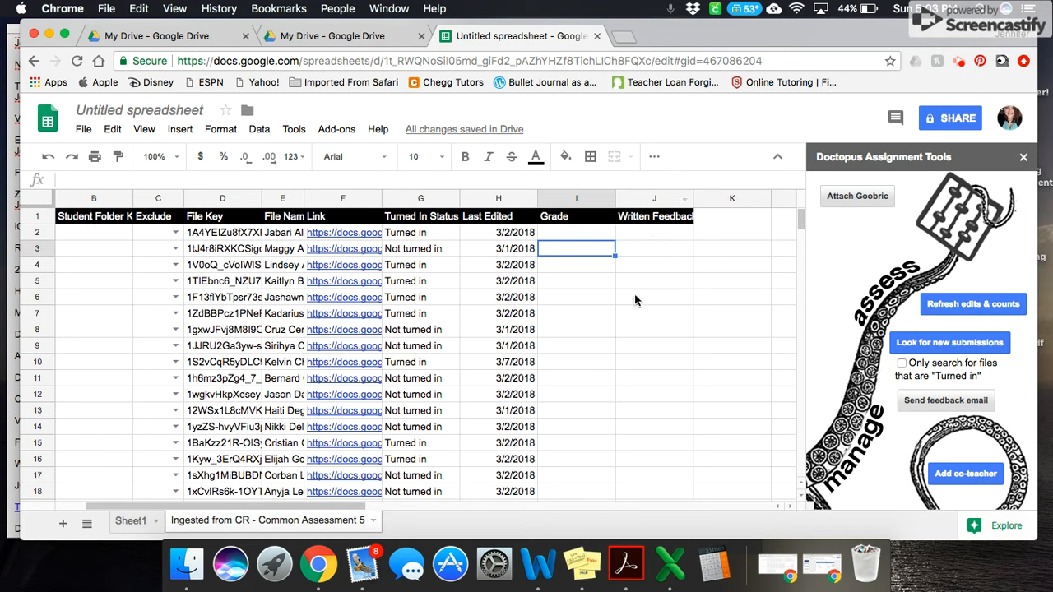
Open the first student's linked assessment document, close it, and return to the roster sheet
left_click(356, 234)
left_click(395, 252)
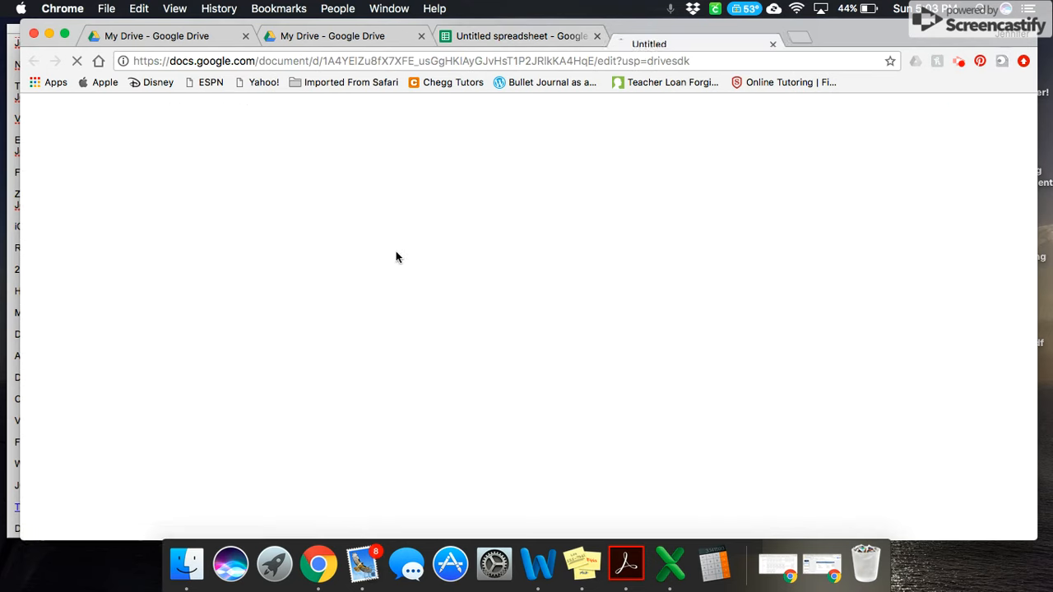
left_click(772, 36)
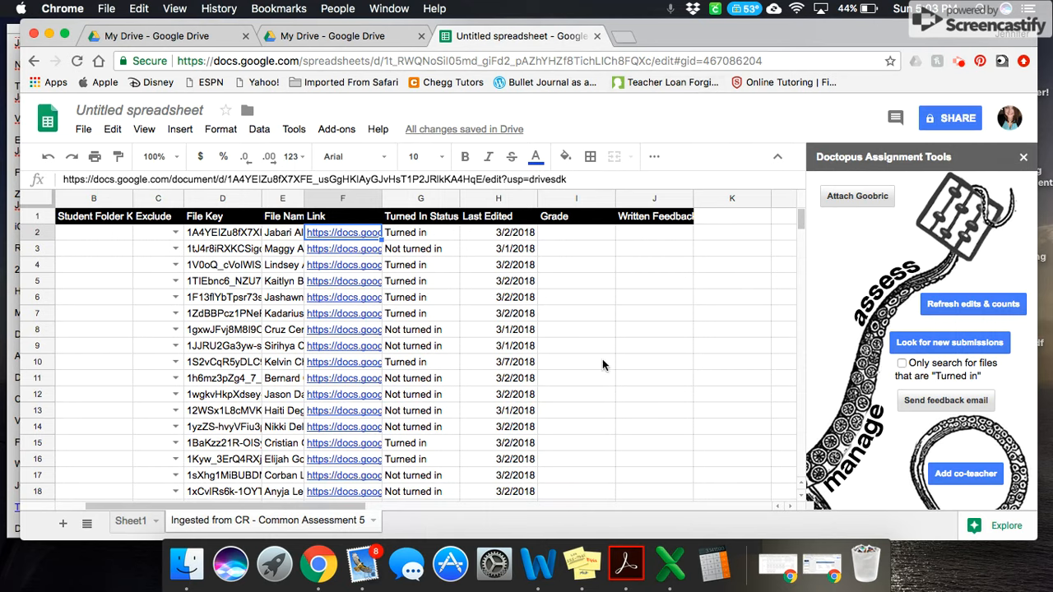
left_click(730, 252)
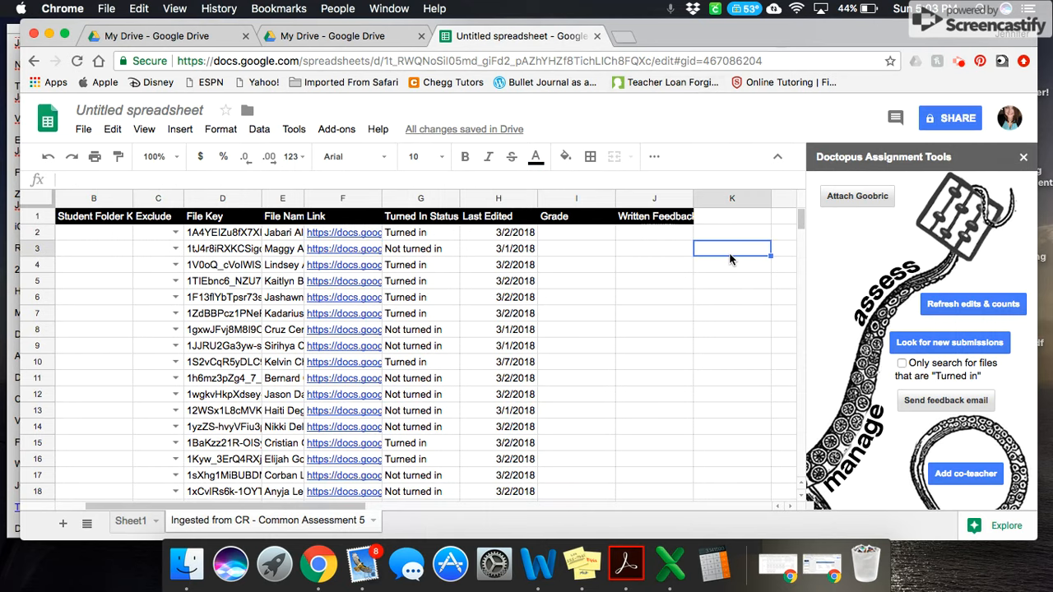
Start attaching a Goobric and look through the Libraries and My Drive rubric sources before returning to the recent rubrics
left_click(843, 198)
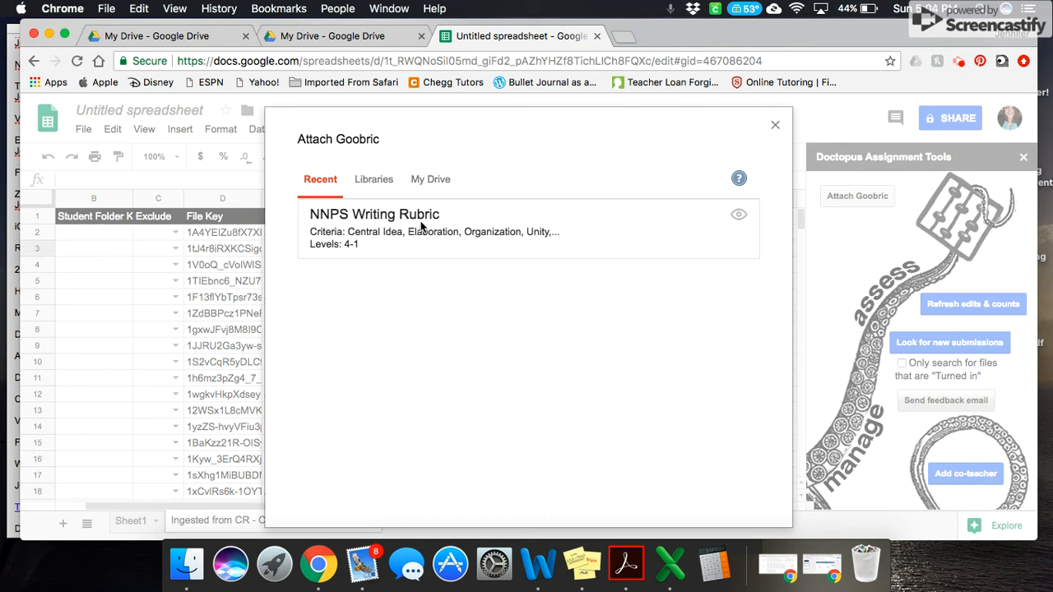
left_click(386, 190)
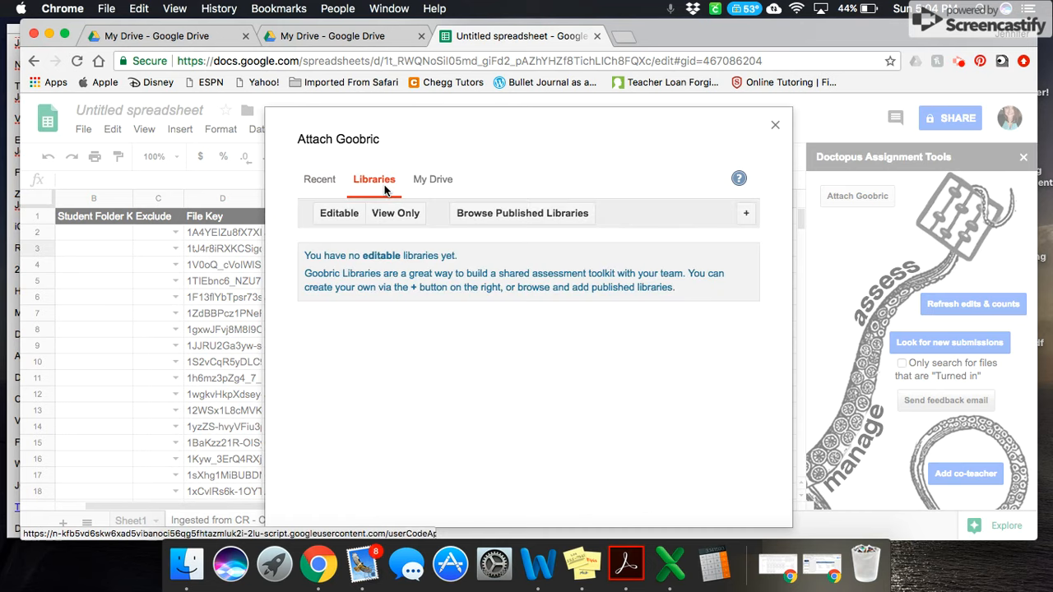
left_click(425, 182)
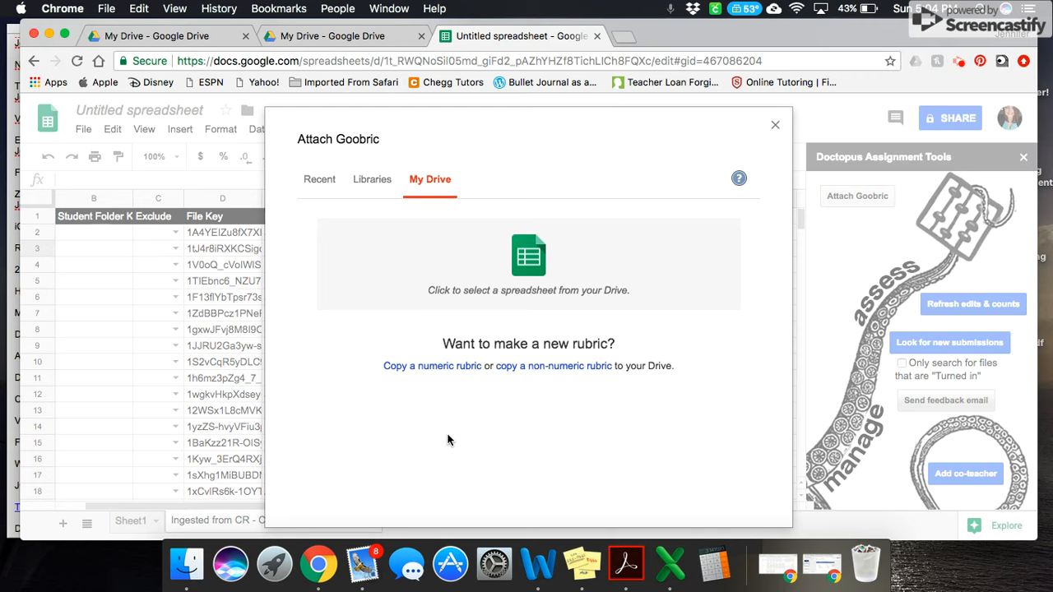
left_click(322, 188)
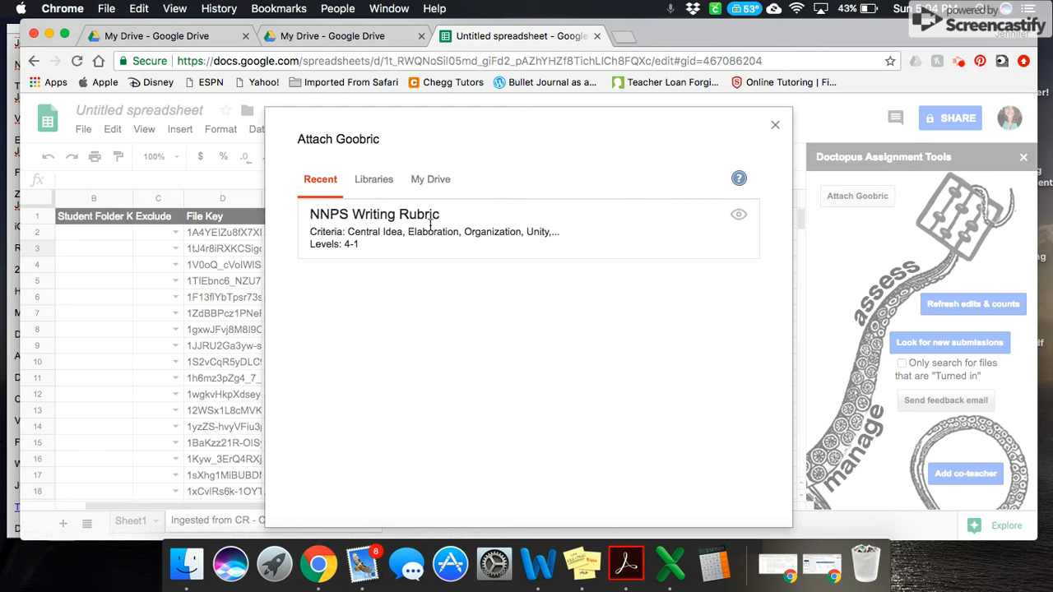
Attach the NNPS Writing Rubric with self/peer assessment and student email notification turned off, and dismiss the message about column headers
left_click(484, 232)
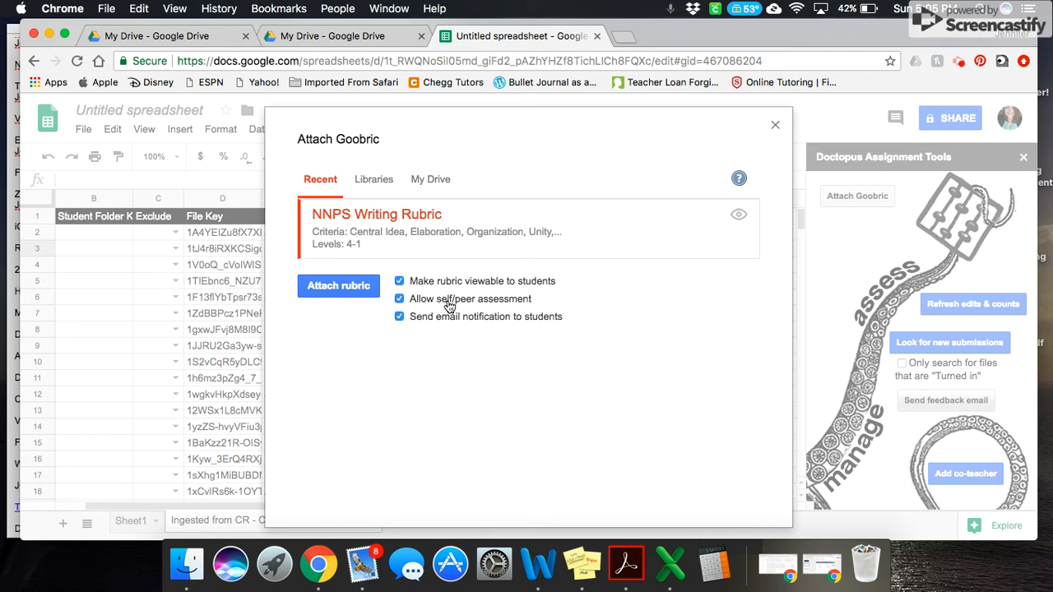
left_click(400, 300)
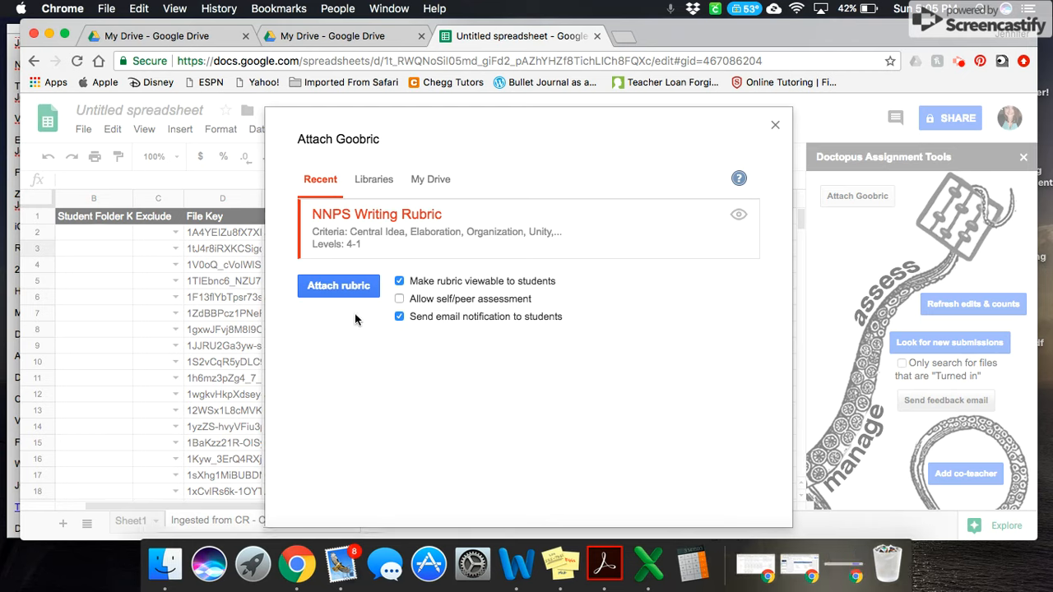
left_click(400, 317)
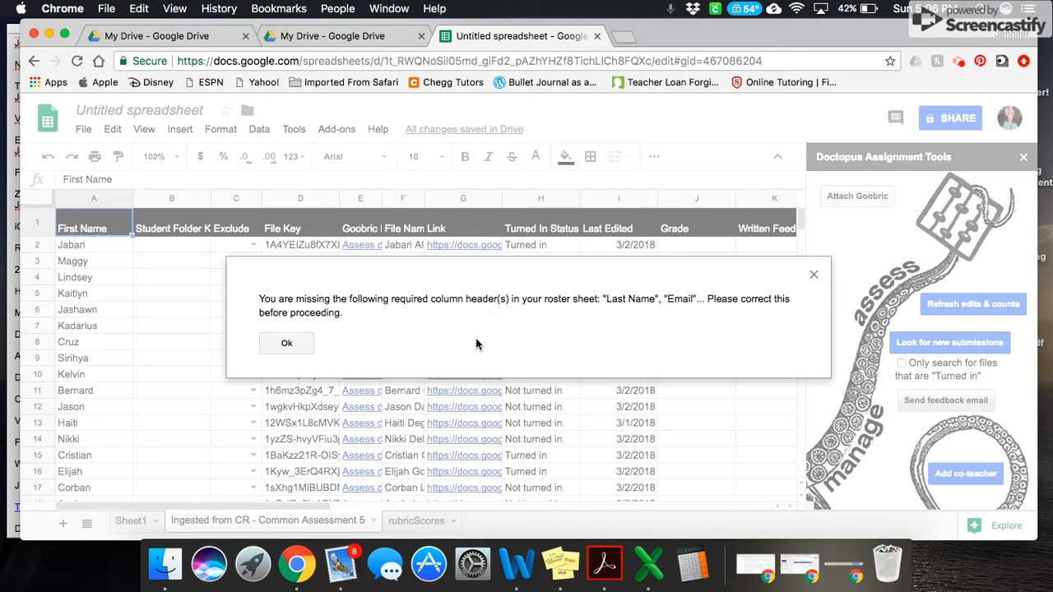
left_click(288, 344)
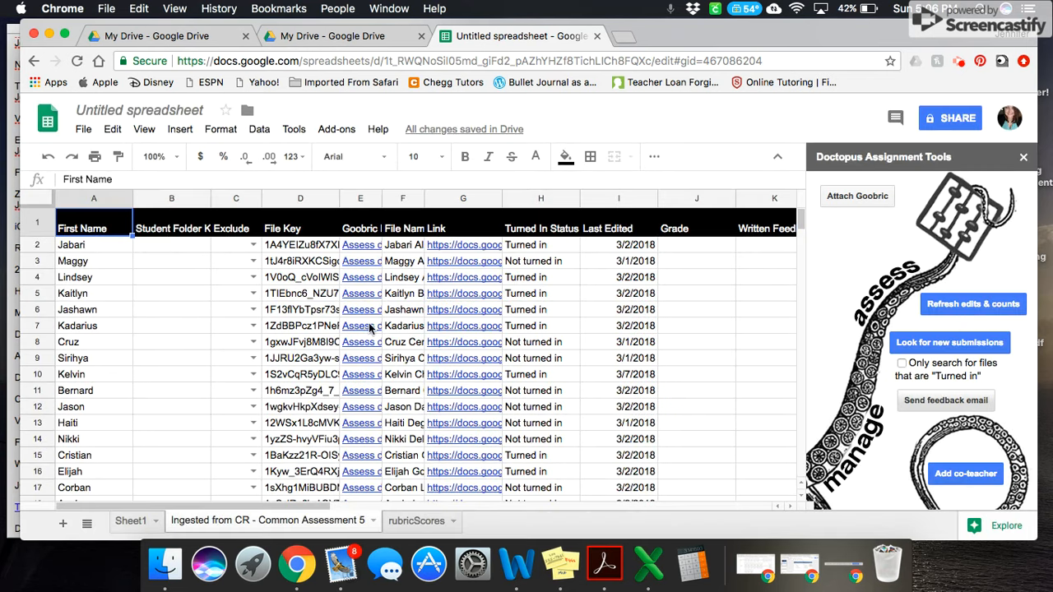
Examine the rubric columns added to the roster, from Central Idea through Mechanics, Comment and Count
scroll(762, 327, "right", 5)
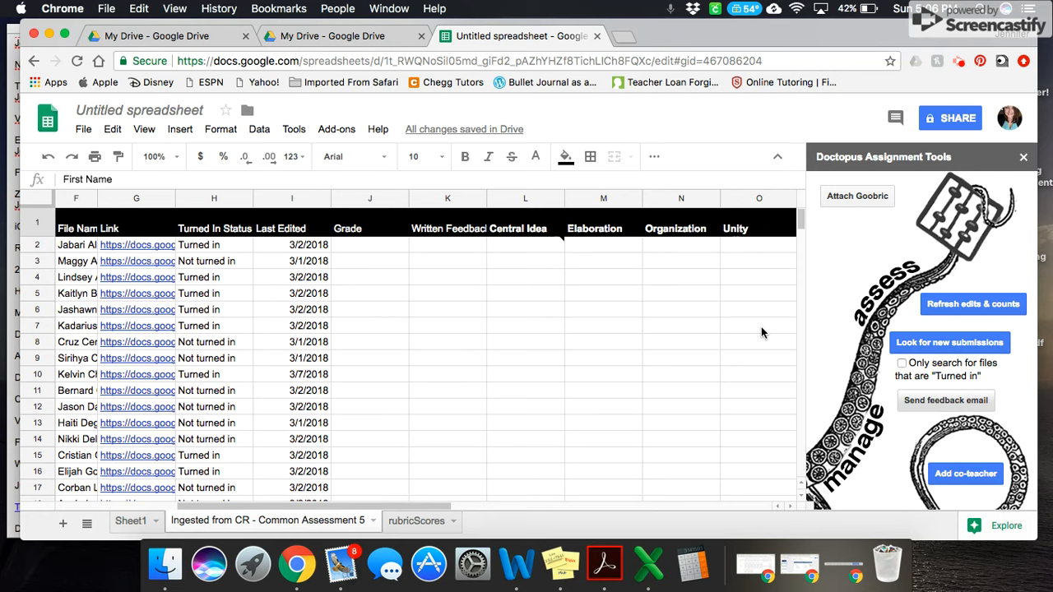
scroll(761, 332, "left", 5)
scroll(658, 331, "right", 10)
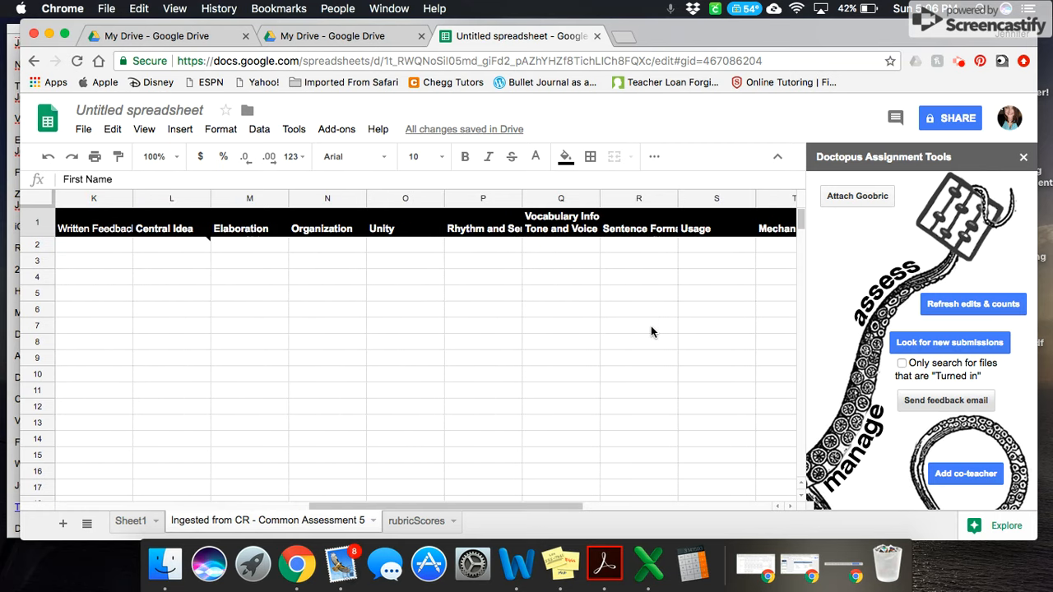
scroll(652, 332, "right", 5)
scroll(652, 332, "left", 5)
scroll(651, 331, "left", 8)
scroll(651, 332, "right", 5)
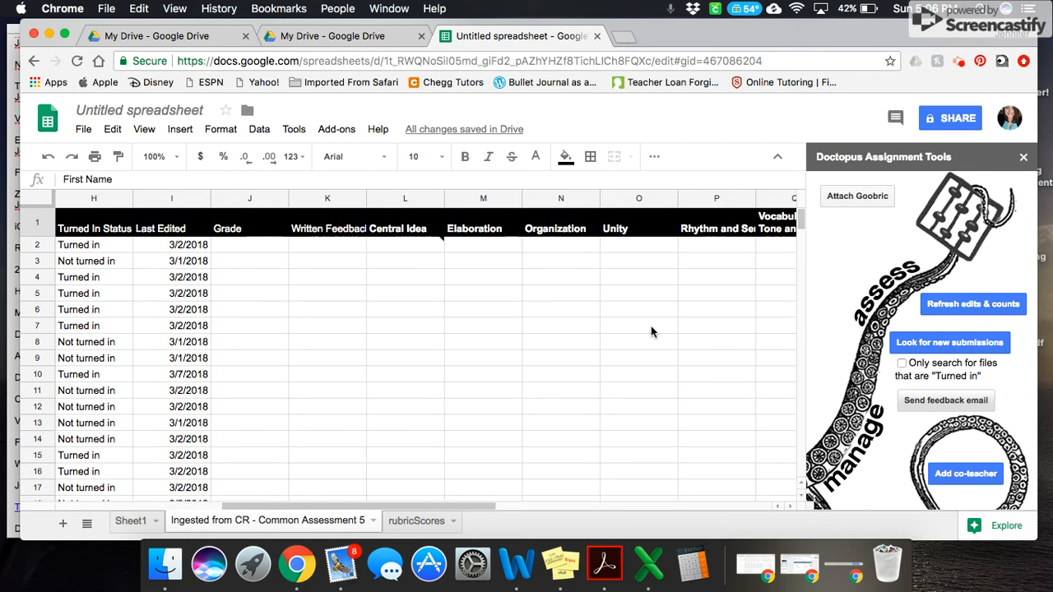
scroll(651, 332, "right", 4)
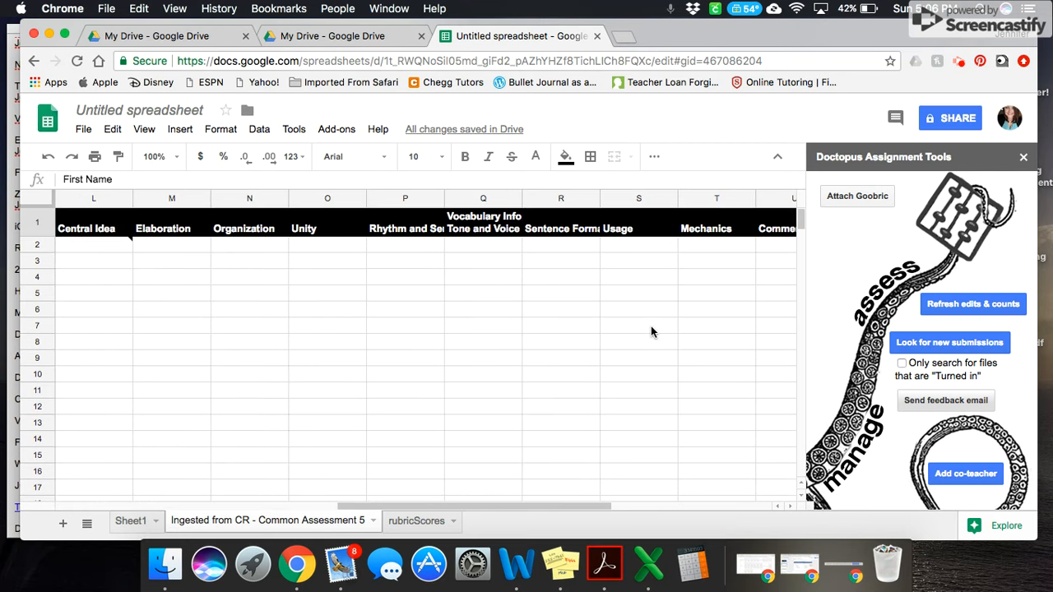
scroll(651, 332, "left", 3)
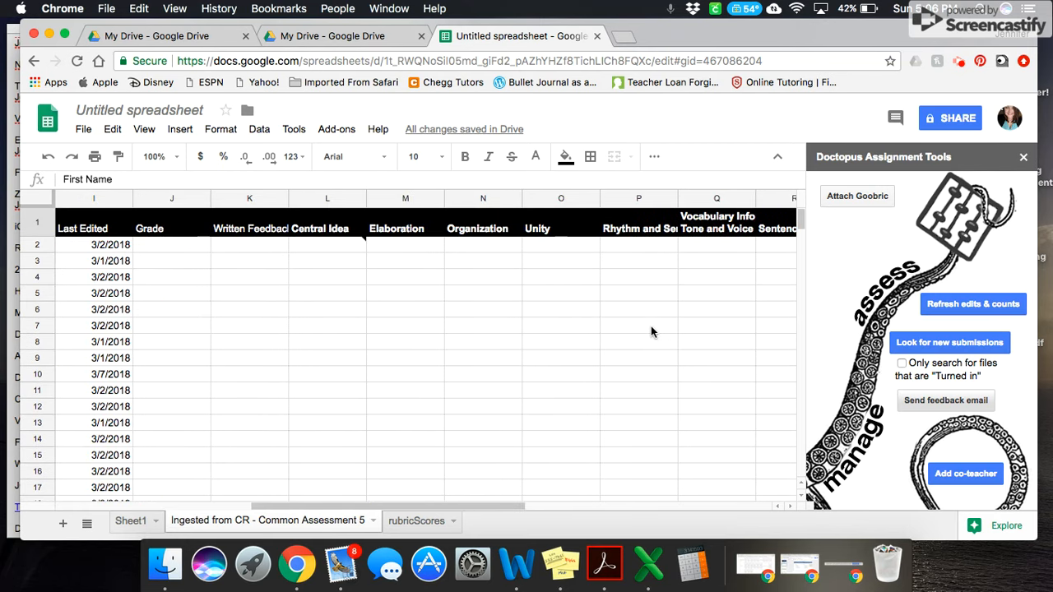
left_click(653, 327)
scroll(653, 327, "right", 3)
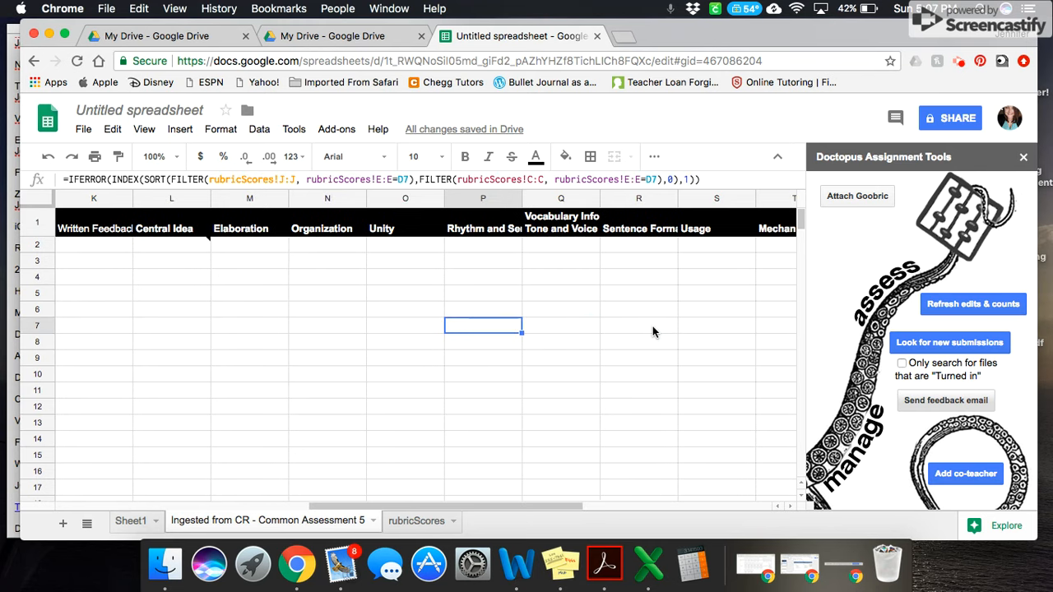
scroll(653, 331, "right", 2)
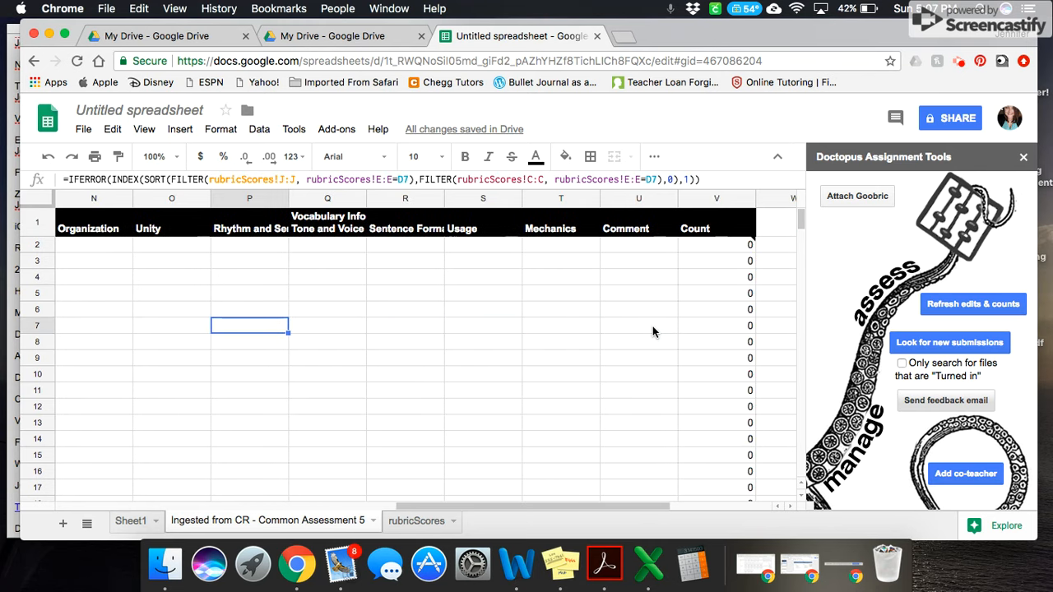
scroll(653, 332, "left", 4)
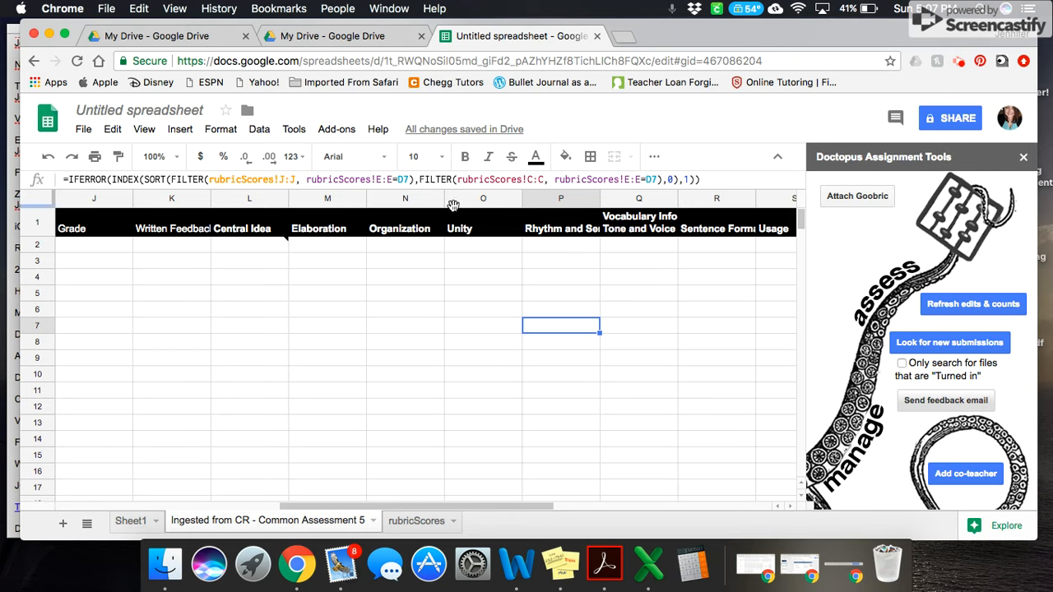
scroll(559, 272, "right", 2)
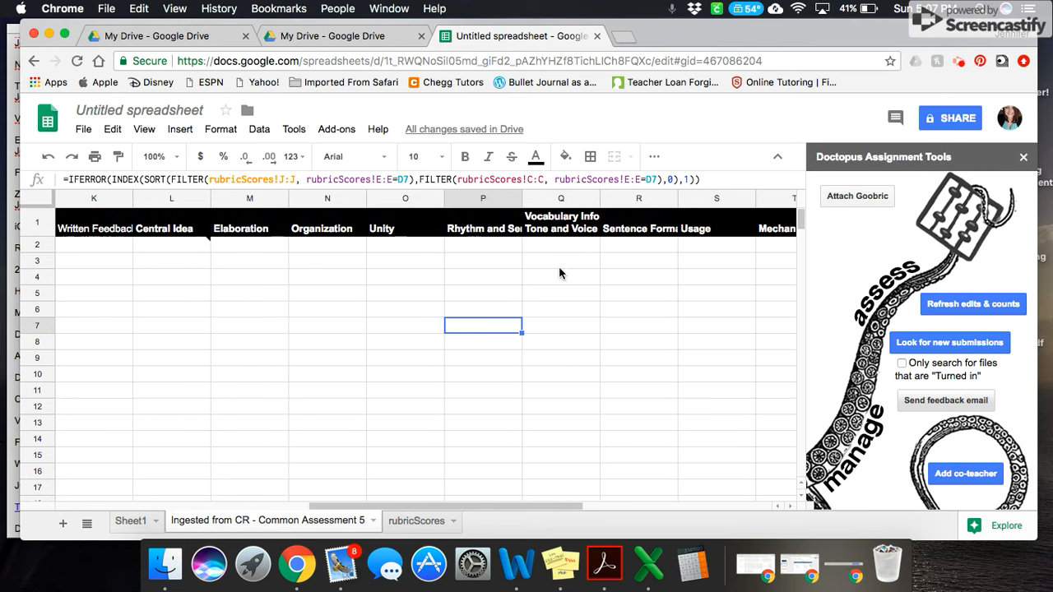
scroll(559, 274, "right", 1)
scroll(559, 274, "right", 1)
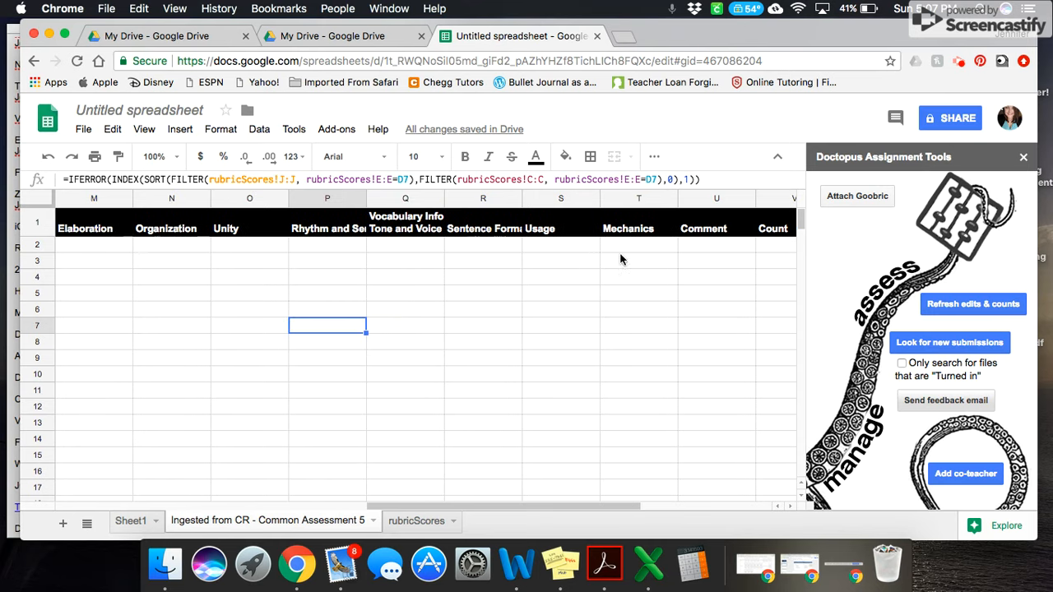
left_click(508, 231)
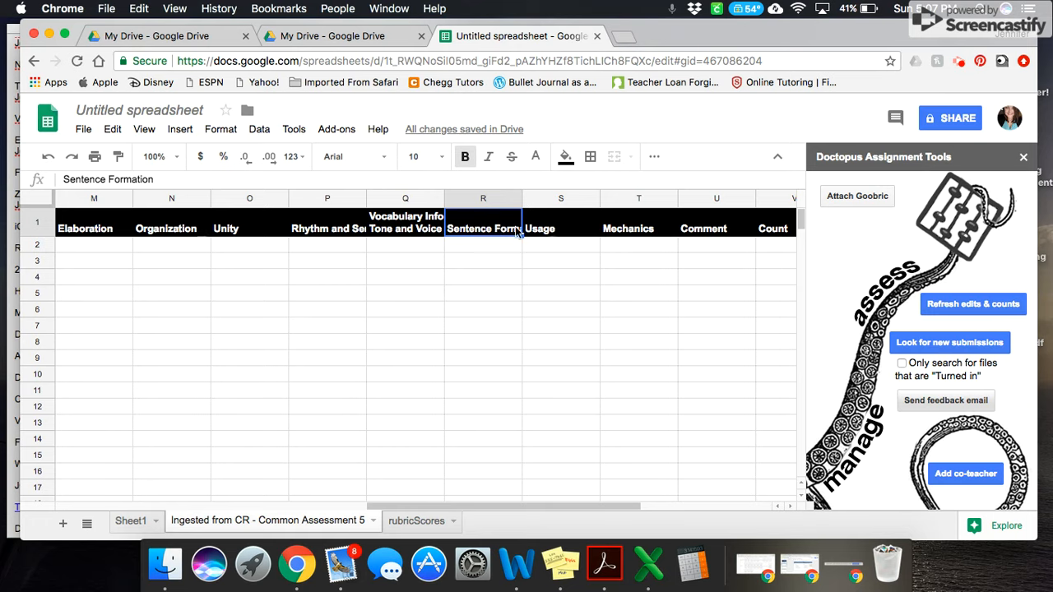
left_click(551, 238)
left_click(622, 228)
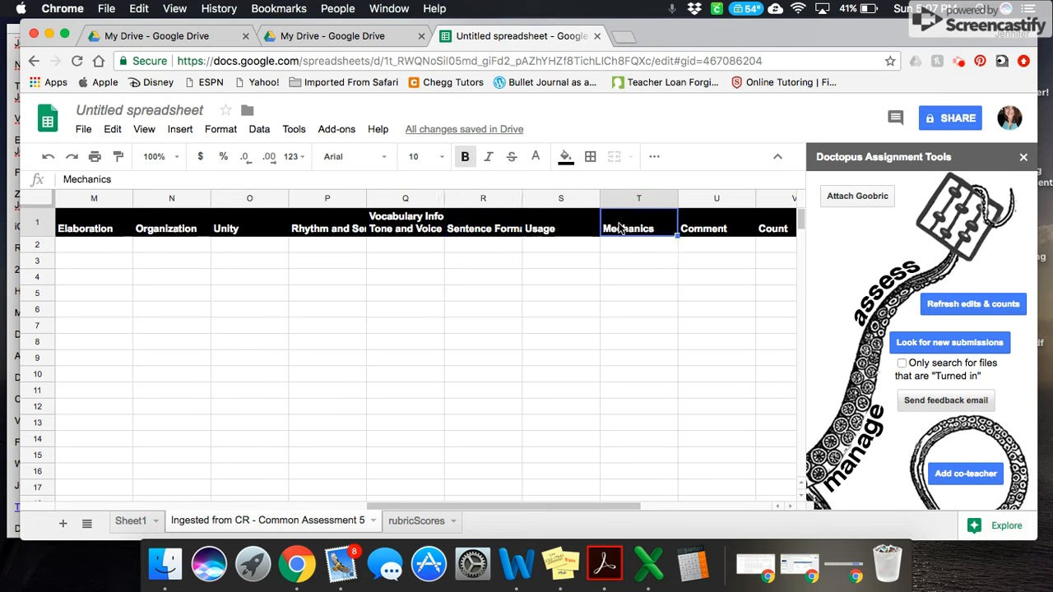
Insert a column before Sentence Formation and title it "Total for CW"
left_click(488, 226)
right_click(487, 227)
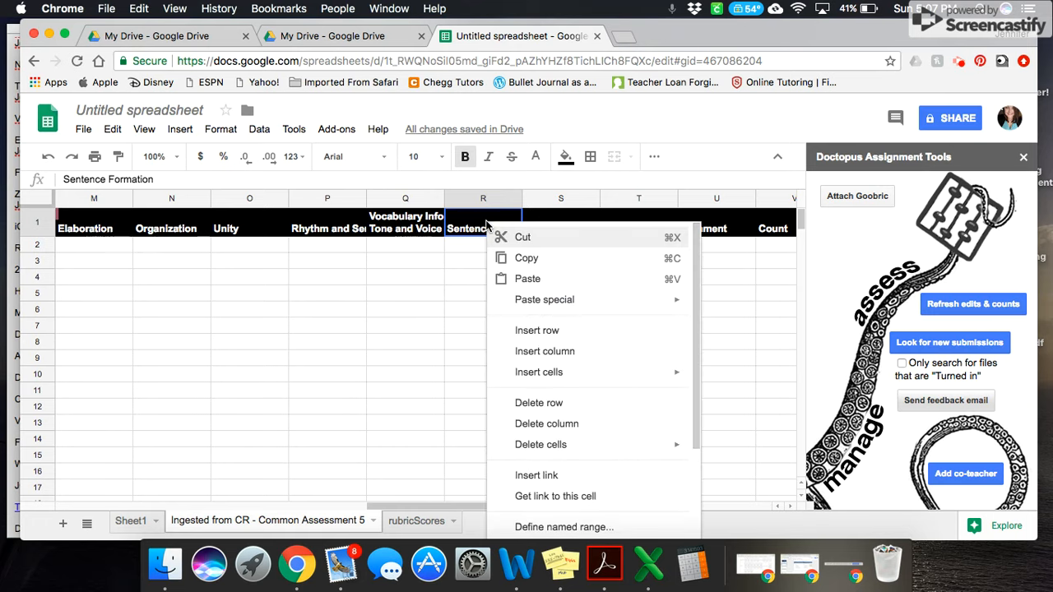
left_click(571, 352)
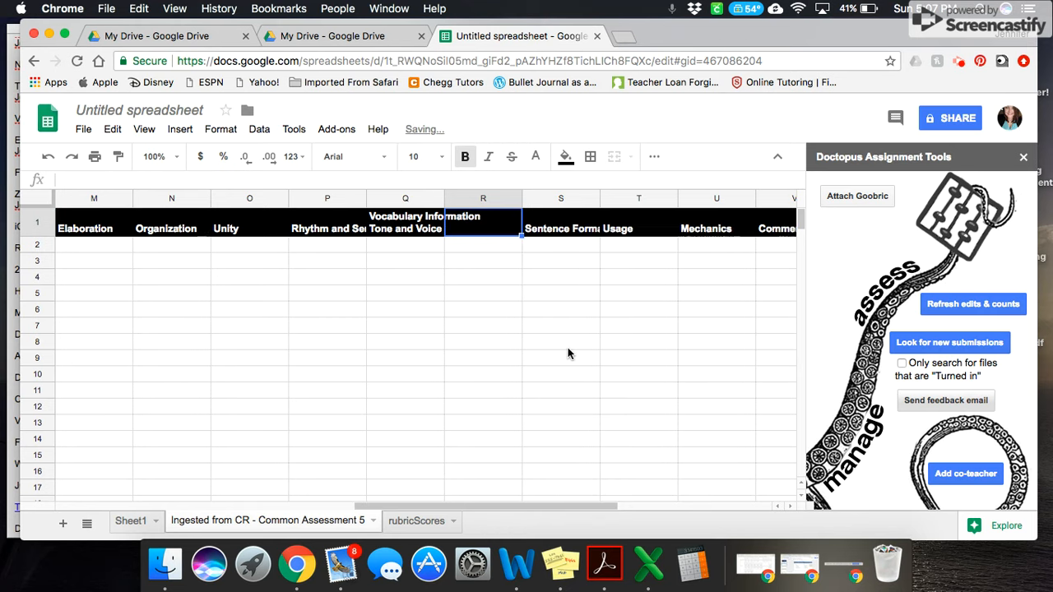
double_click(492, 229)
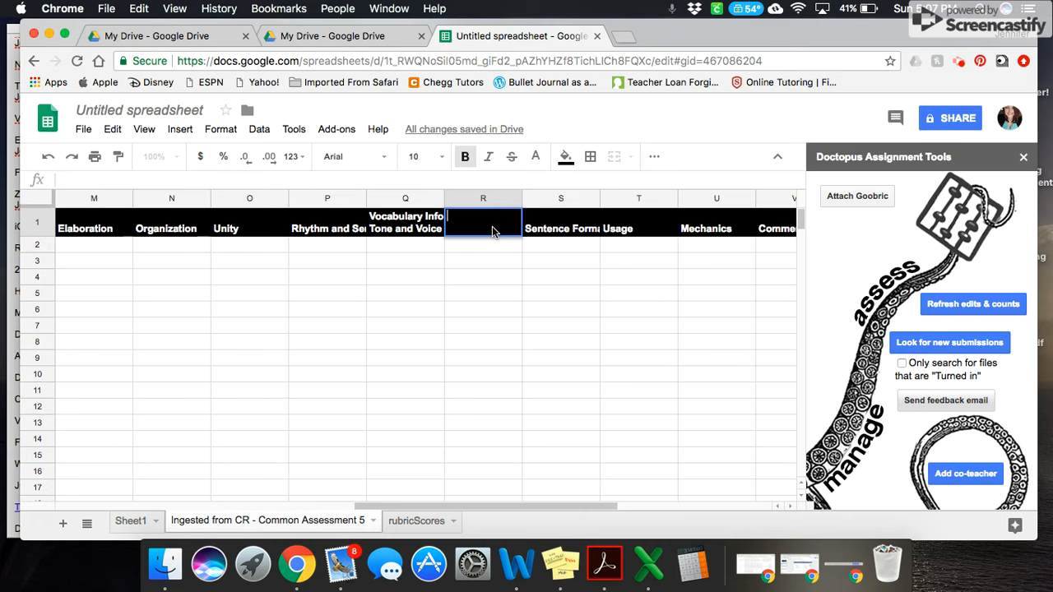
type("Tota;")
key("BackSpace")
type("l for")
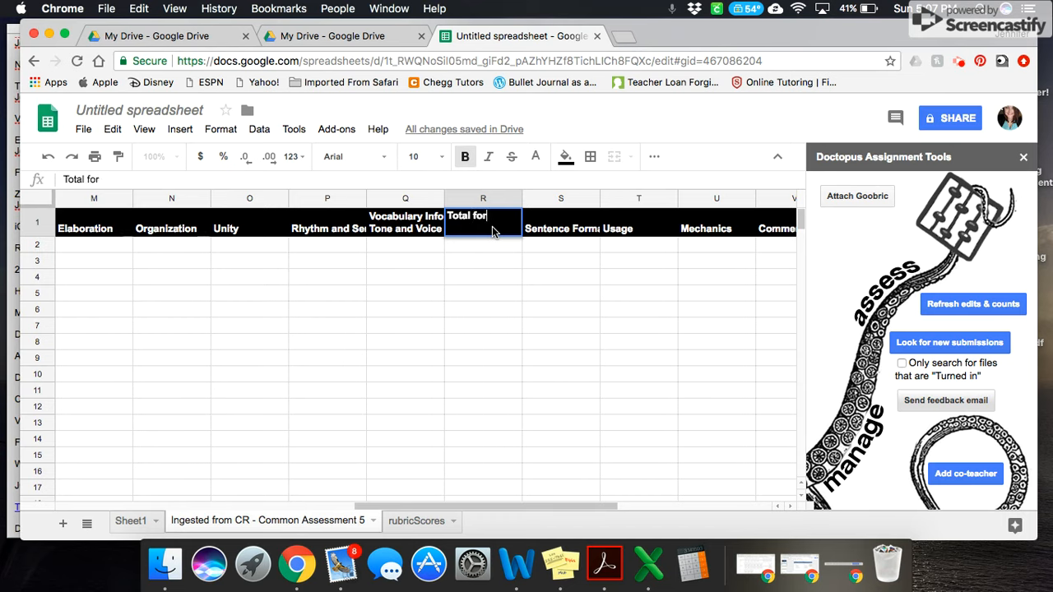
type(" CW")
left_click(514, 248)
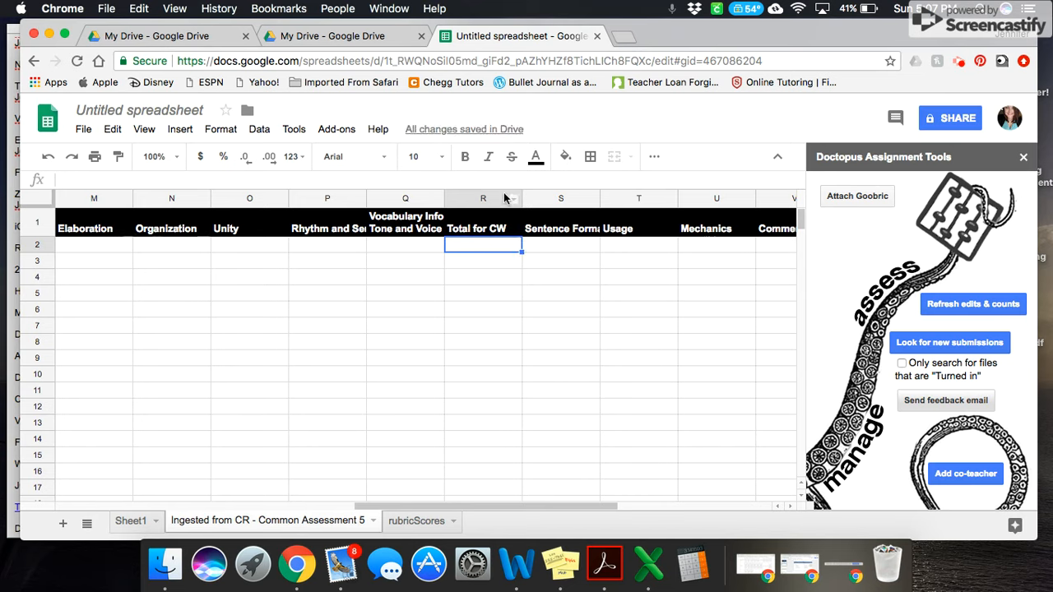
Insert a column between Total for CW and Sentence Formation and title it "Times 2"
right_click(539, 195)
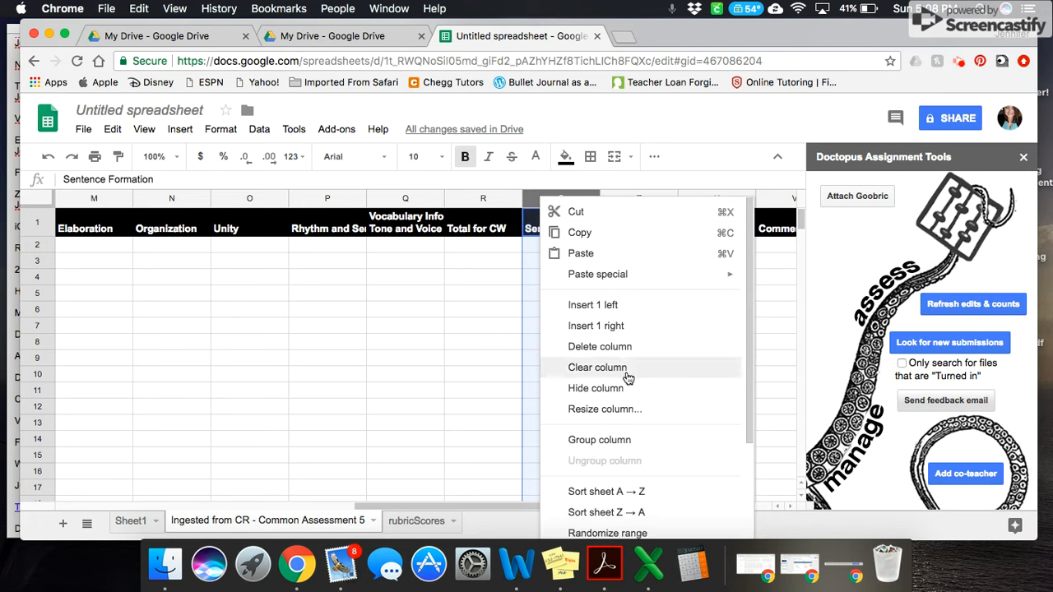
left_click(647, 314)
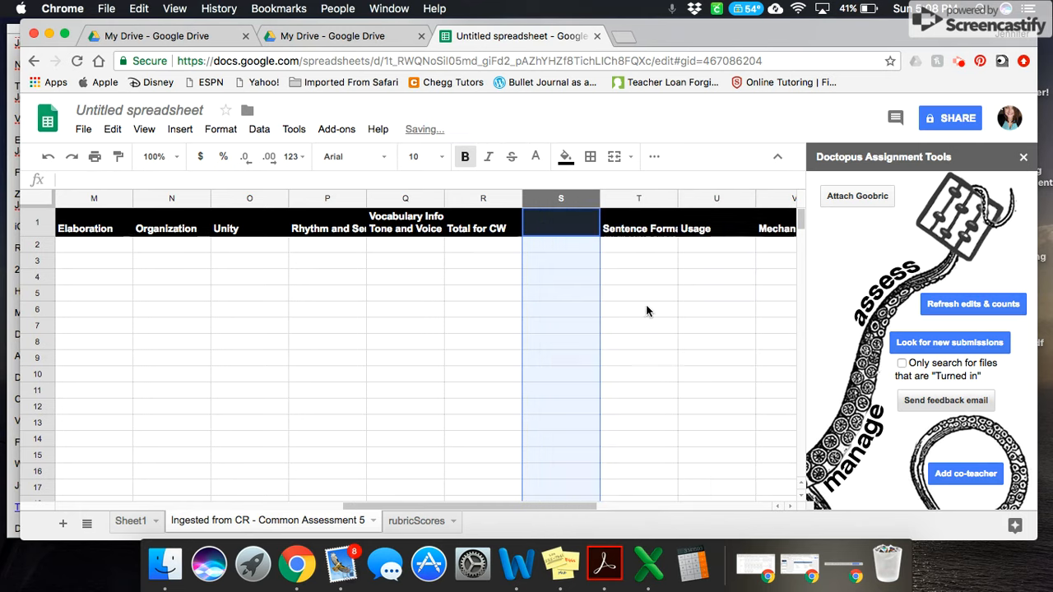
left_click(573, 232)
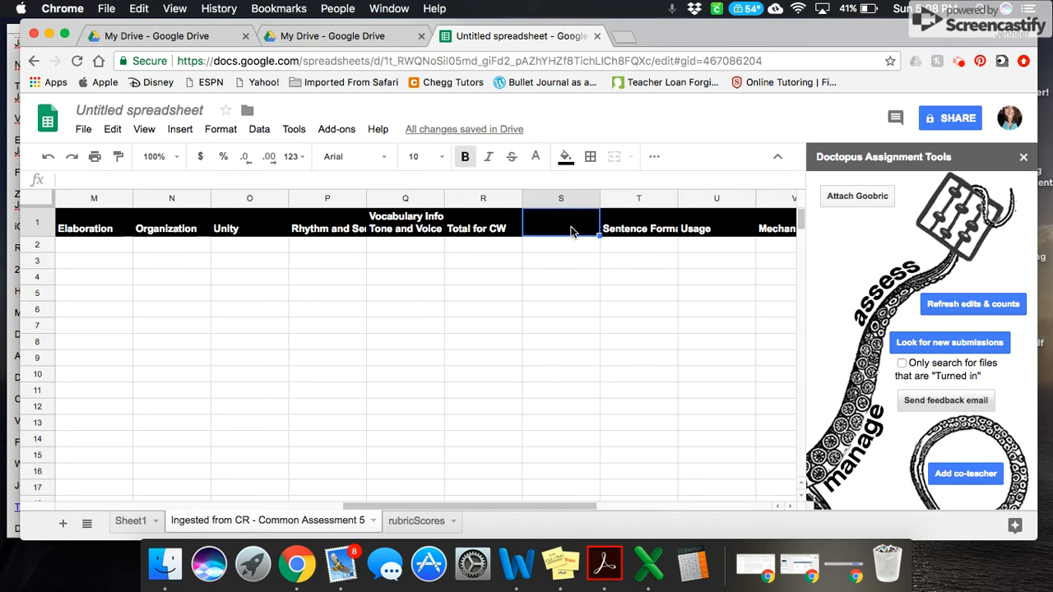
type("Times 2")
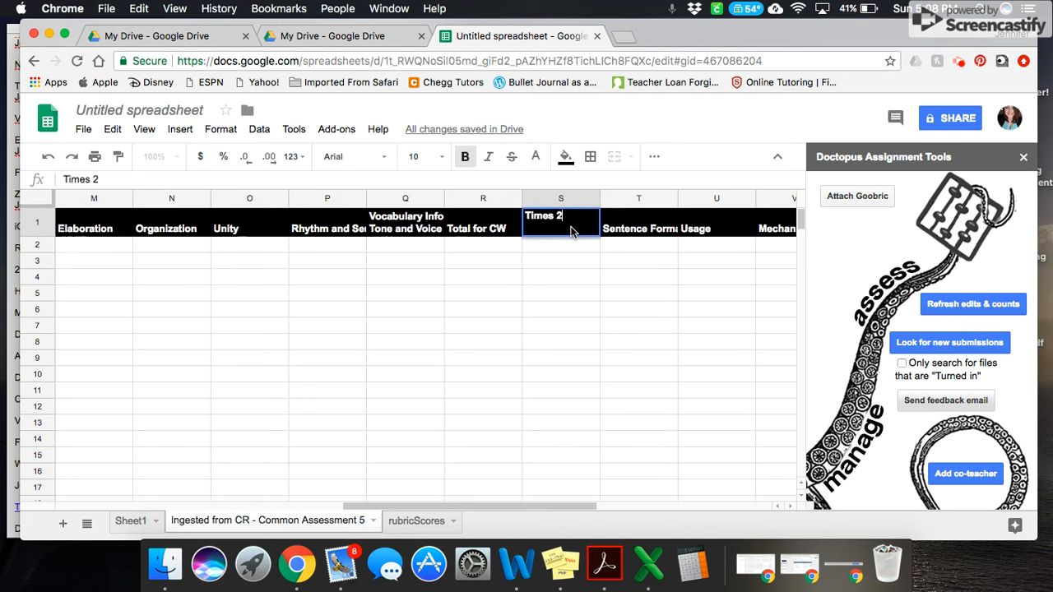
left_click(613, 244)
Insert a column after Mechanics and title it "Total for UM"
scroll(660, 286, "right", 2)
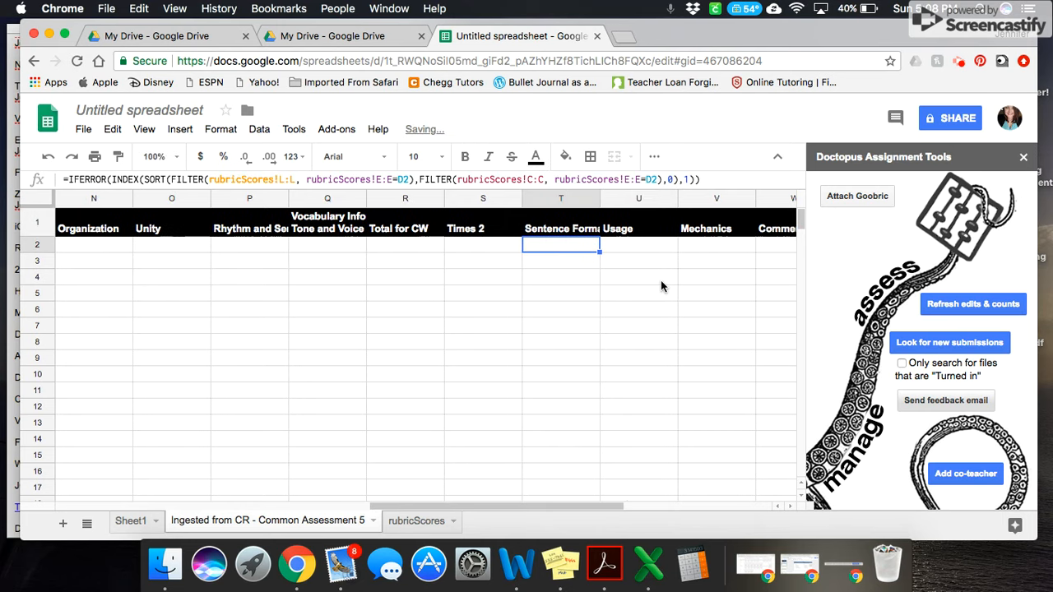
left_click(646, 198)
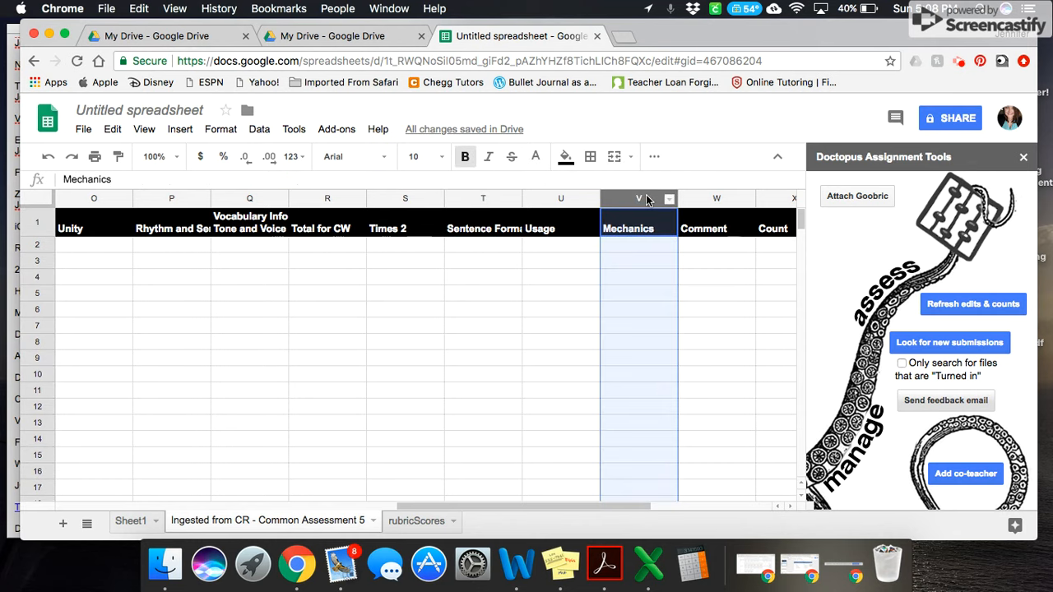
right_click(646, 198)
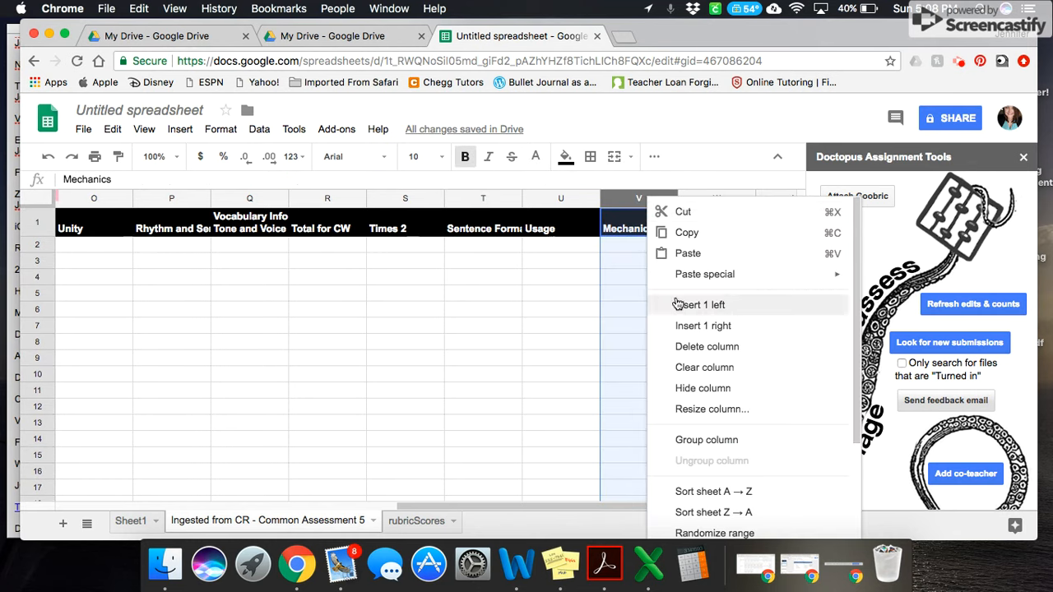
left_click(689, 324)
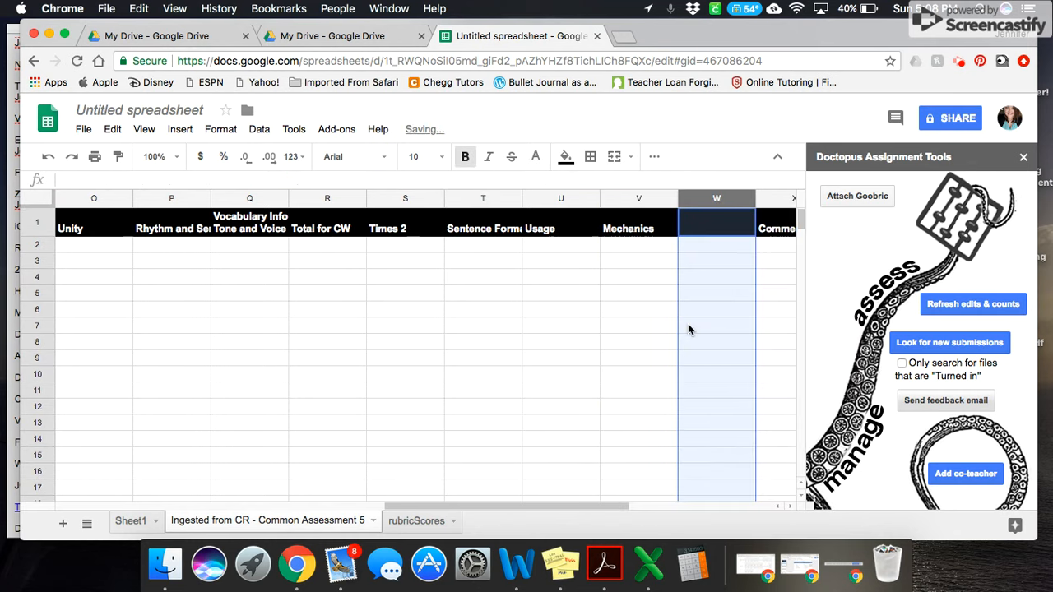
left_click(703, 236)
type("Tota")
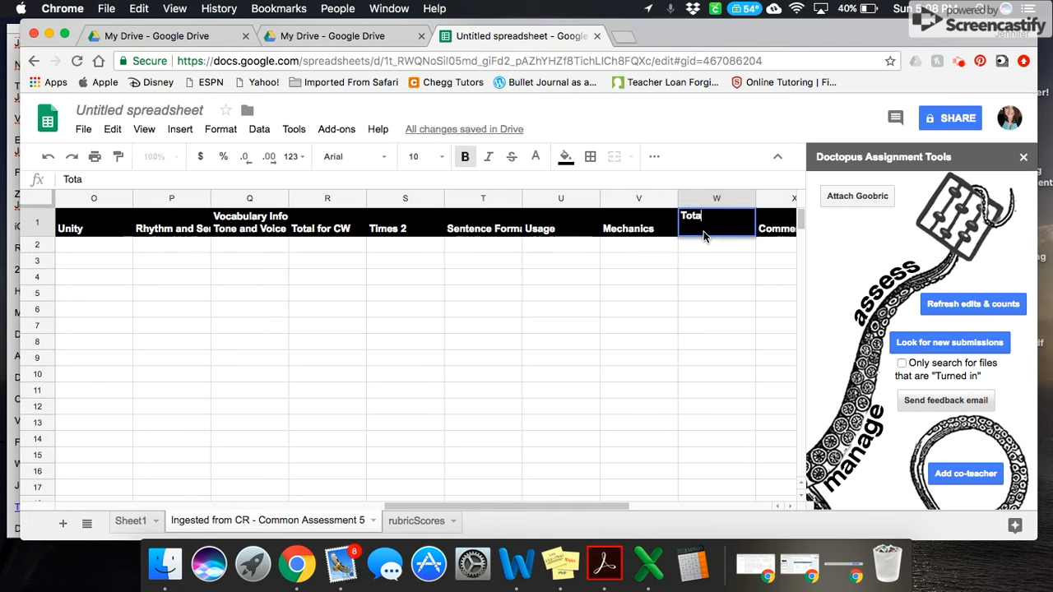
type("l for UM")
Insert a column after Total for UM and title it "Total Overall"
left_click(717, 198)
right_click(717, 199)
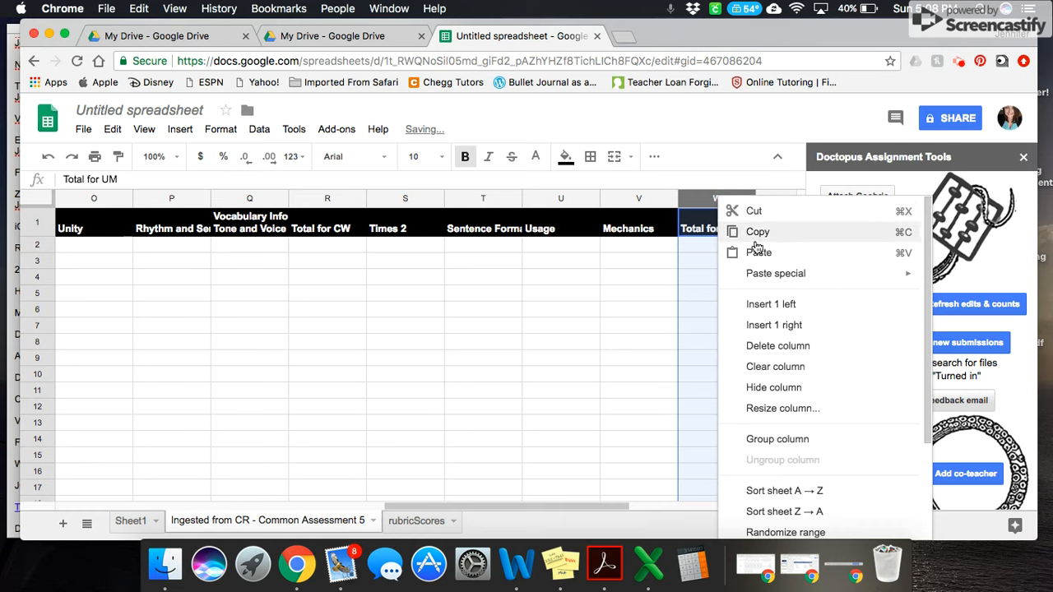
left_click(791, 325)
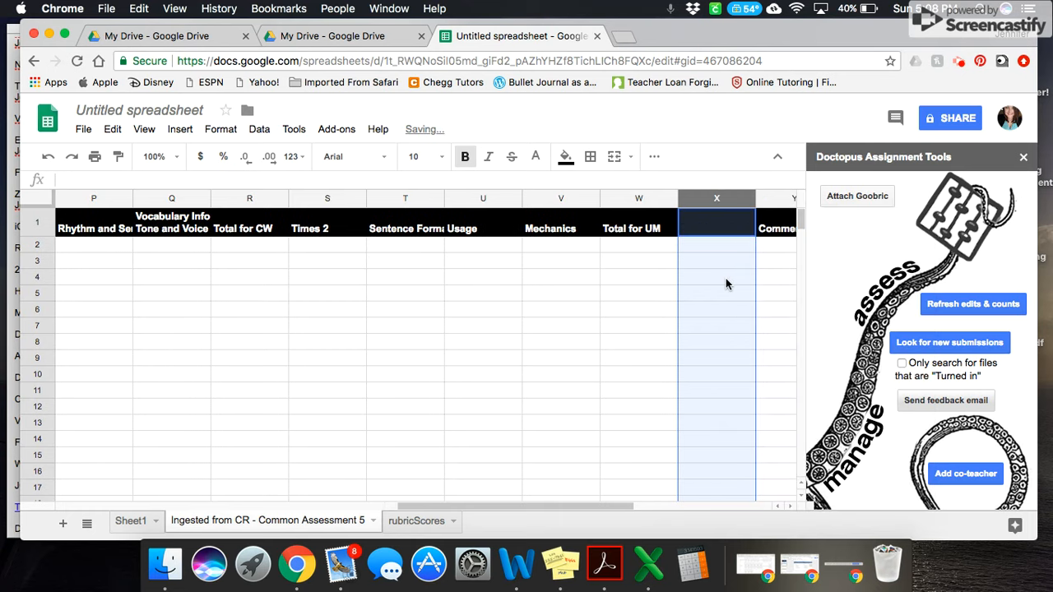
type("Tota")
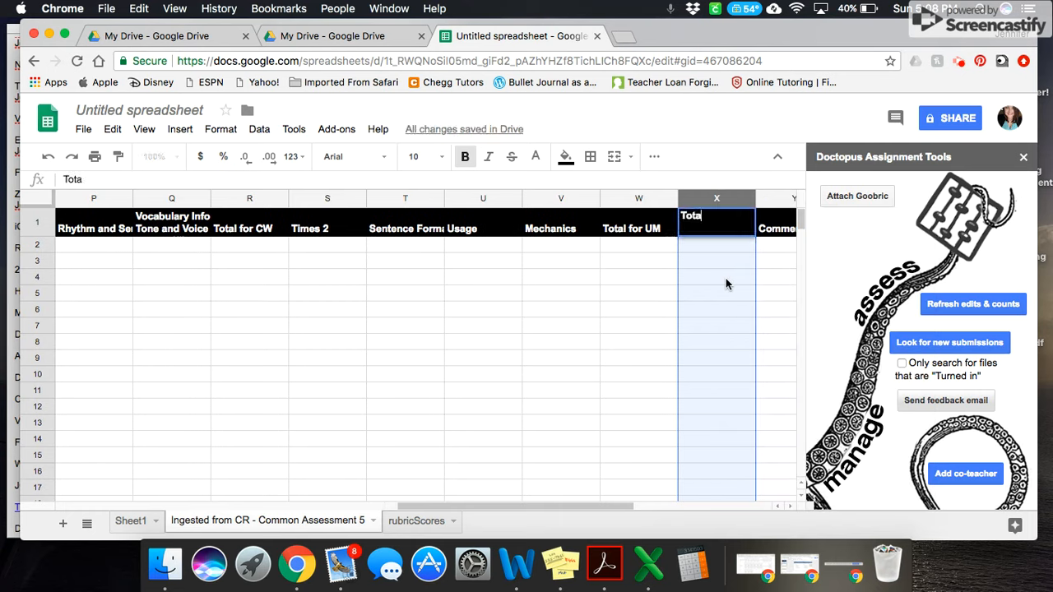
type("l Overall")
left_click(498, 444)
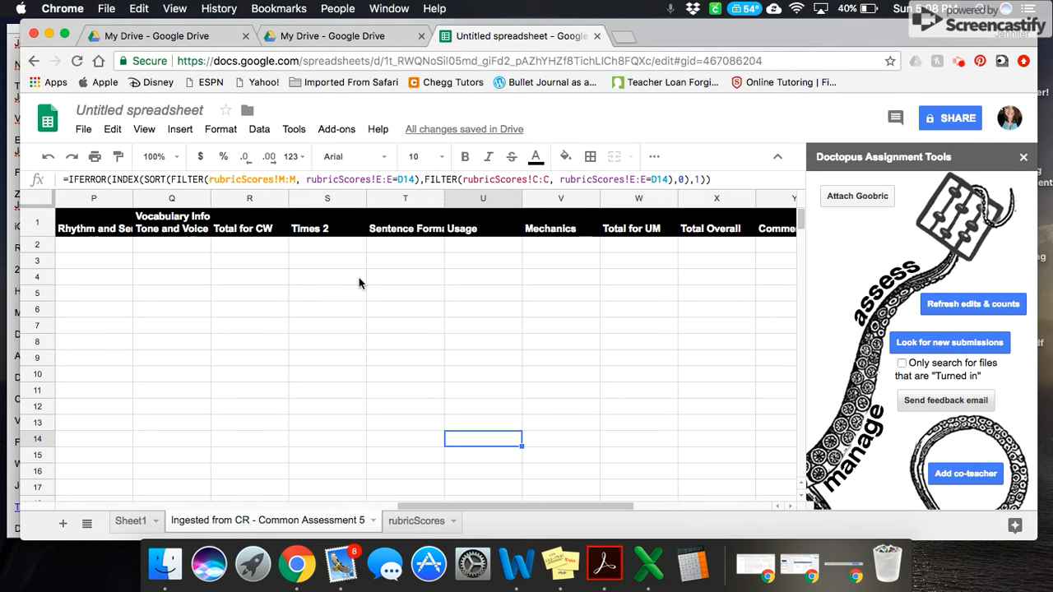
Check the column headers on the rubricScores sheet, then return to the ingested Common Assessment 5 sheet
scroll(358, 283, "left", 3)
scroll(219, 305, "left", 5)
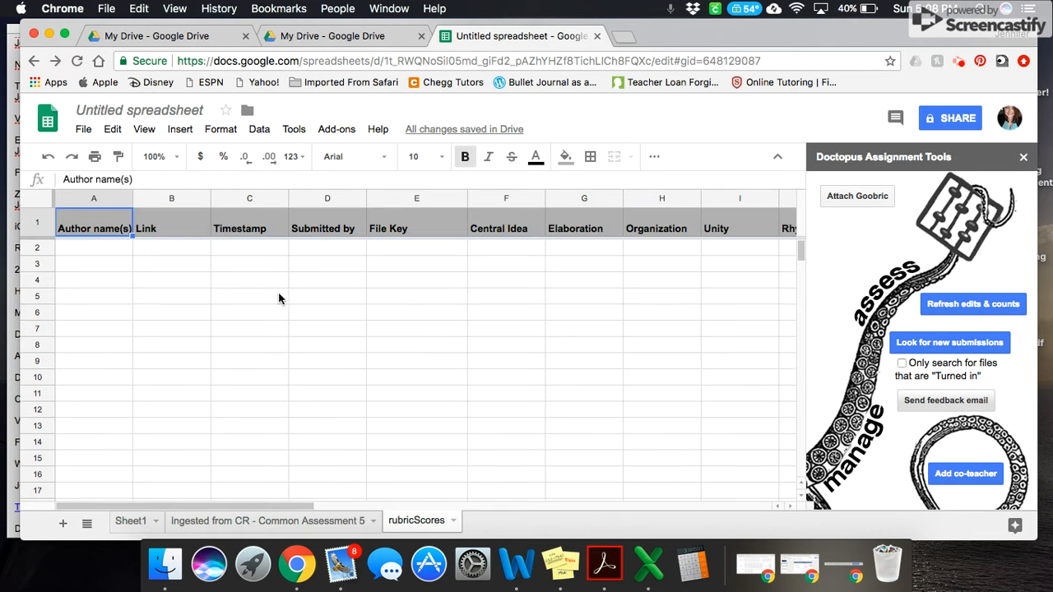
scroll(139, 314, "left", 3)
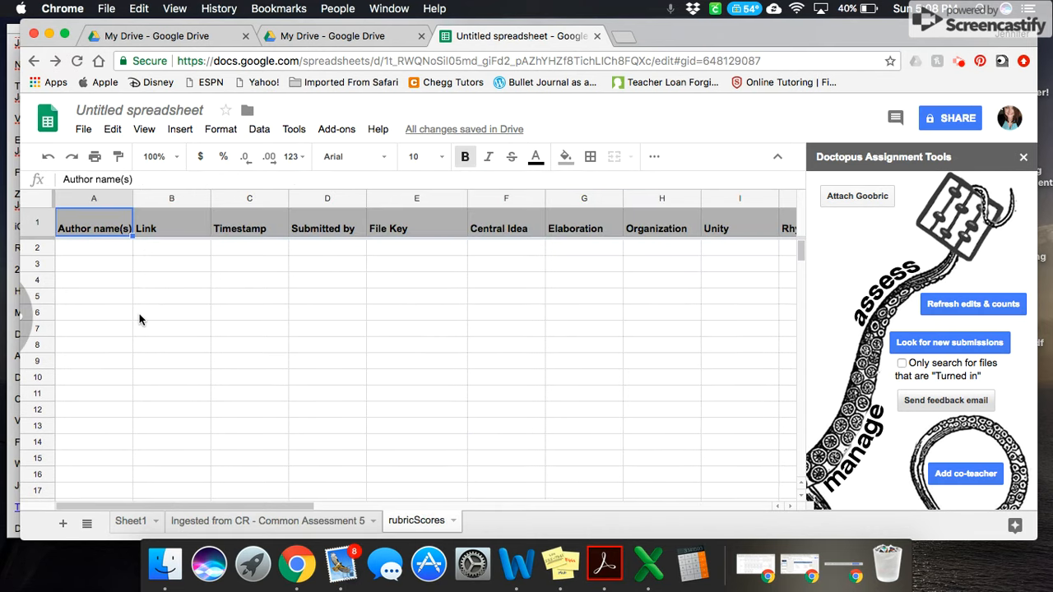
left_click(253, 524)
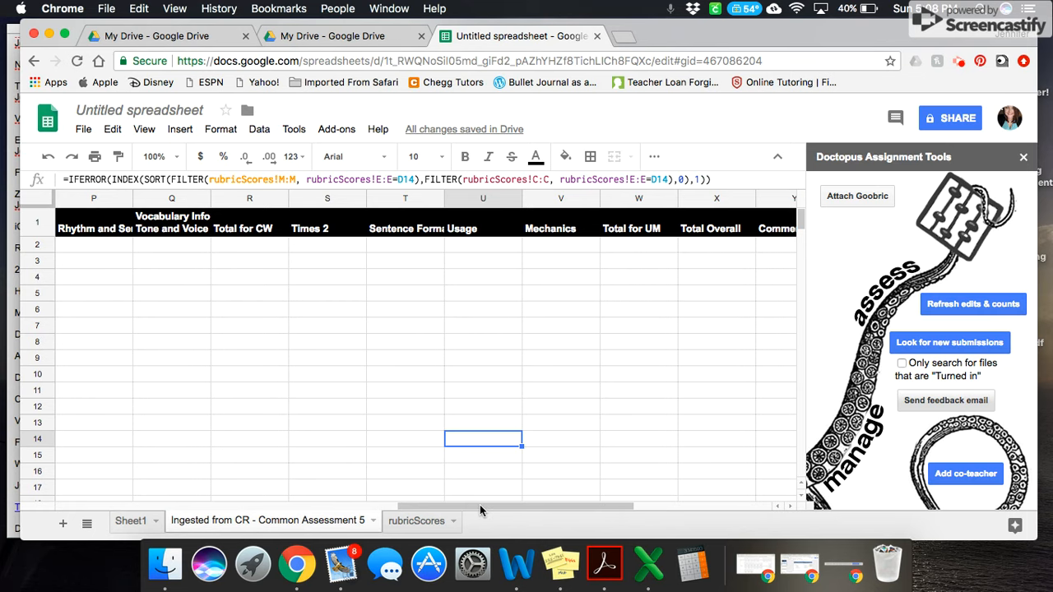
Widen the Goobric Link column in the roster so its "Assess document" links fit in full
left_click_drag(479, 510, 140, 498)
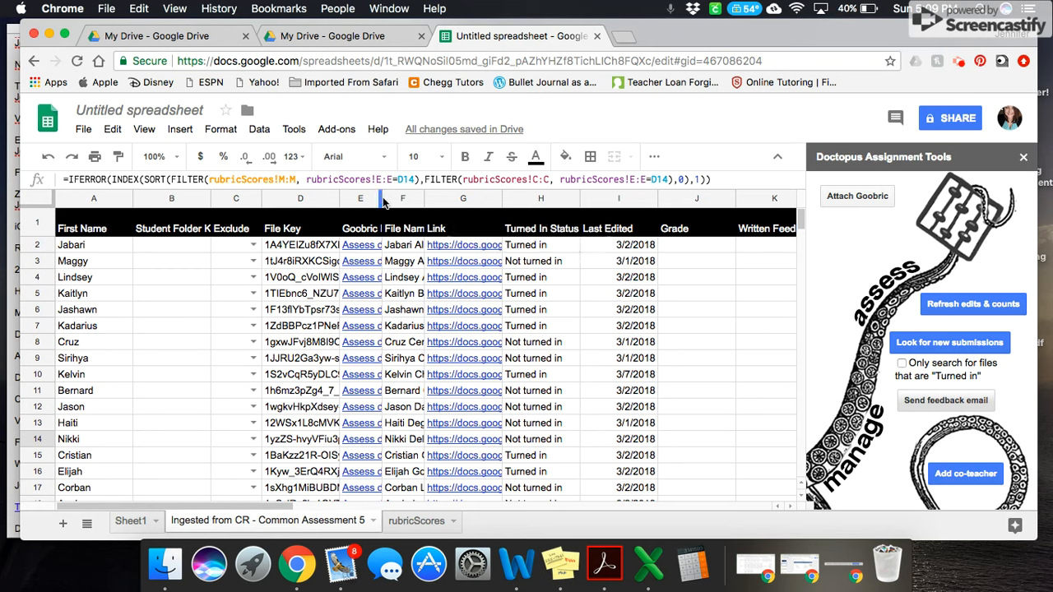
left_click_drag(383, 201, 385, 198)
left_click_drag(422, 200, 436, 200)
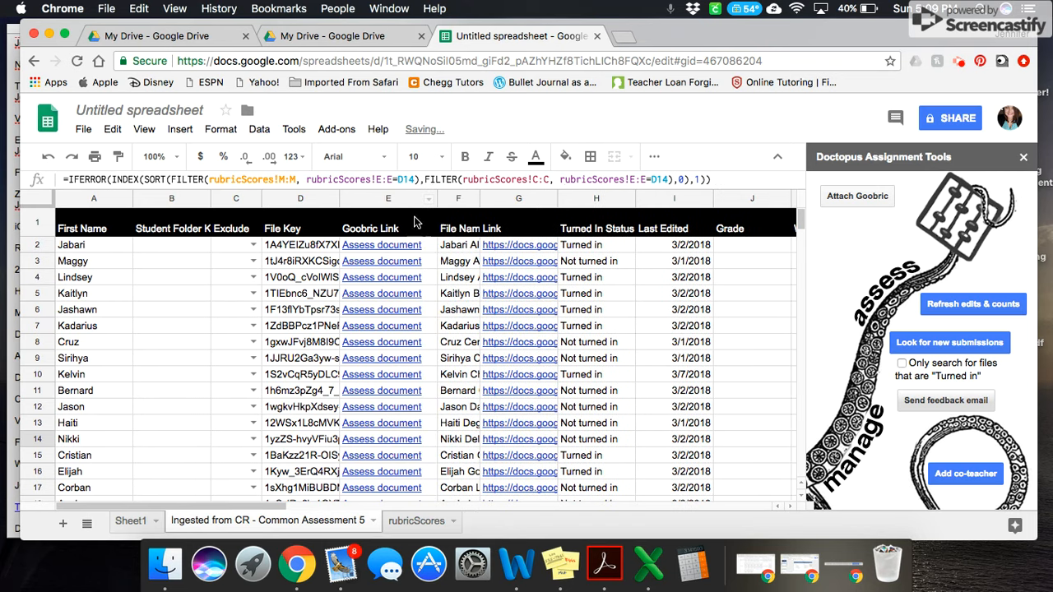
Open the Goobric assessment page for the first student in the roster and allow it to use the microphone
mouse_move(396, 247)
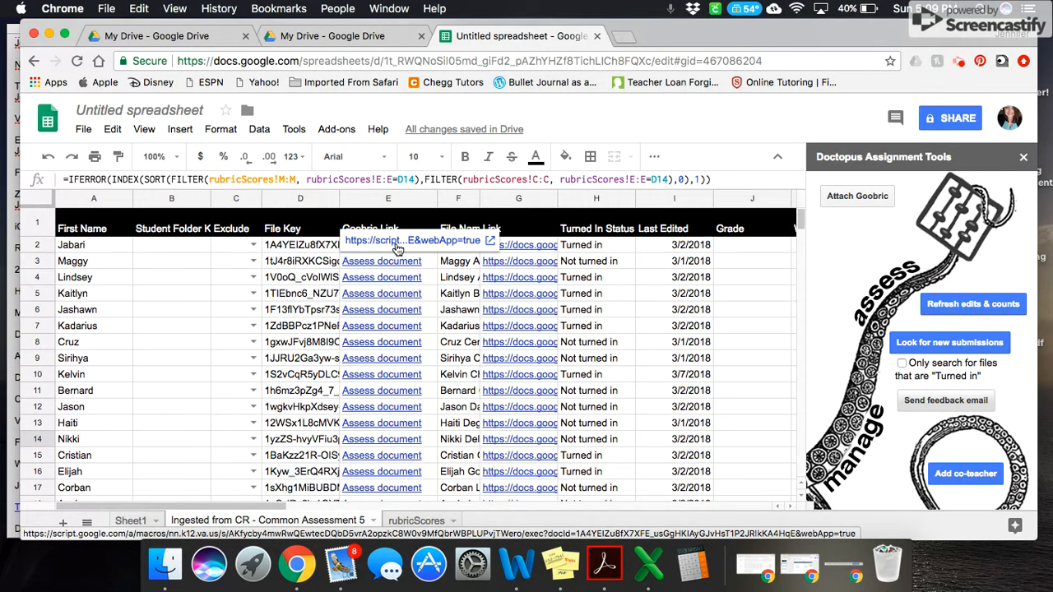
left_click(397, 242)
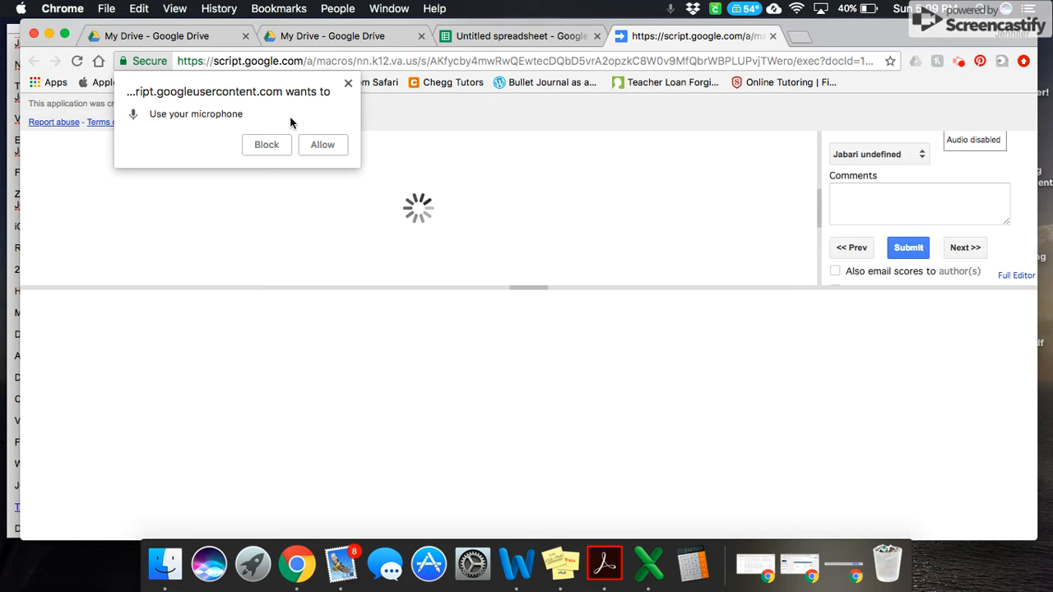
left_click(315, 145)
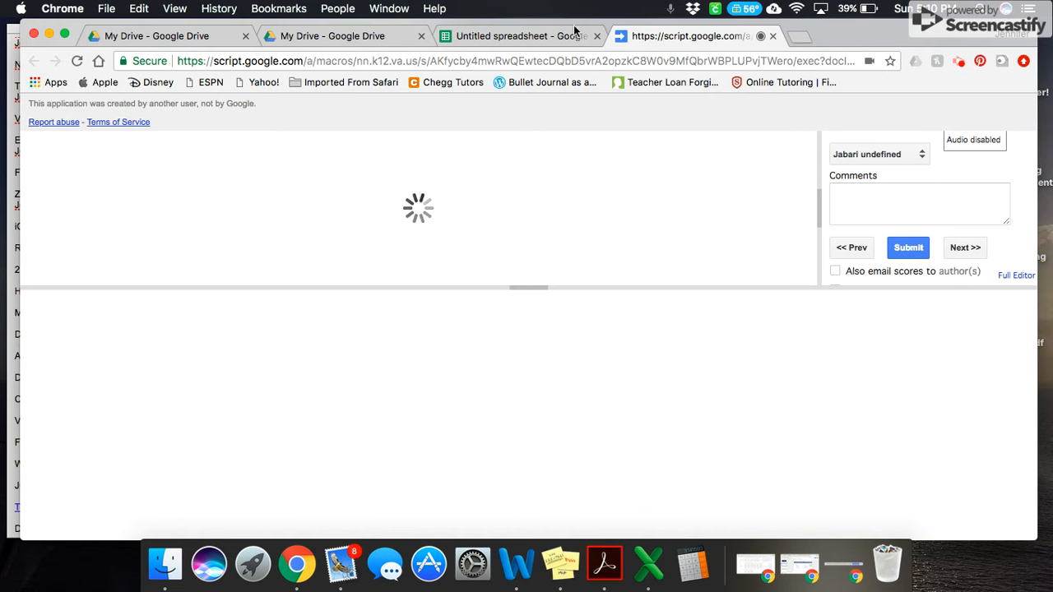
Close the first student's assessment page and open the Goobric assessment for the student in row 4
left_click(773, 36)
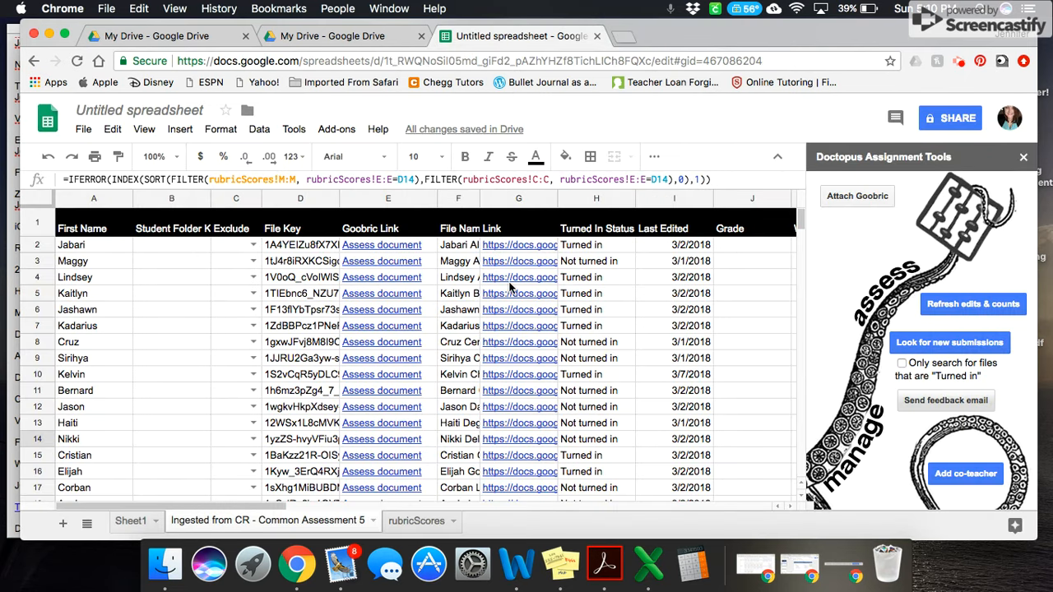
left_click(384, 281)
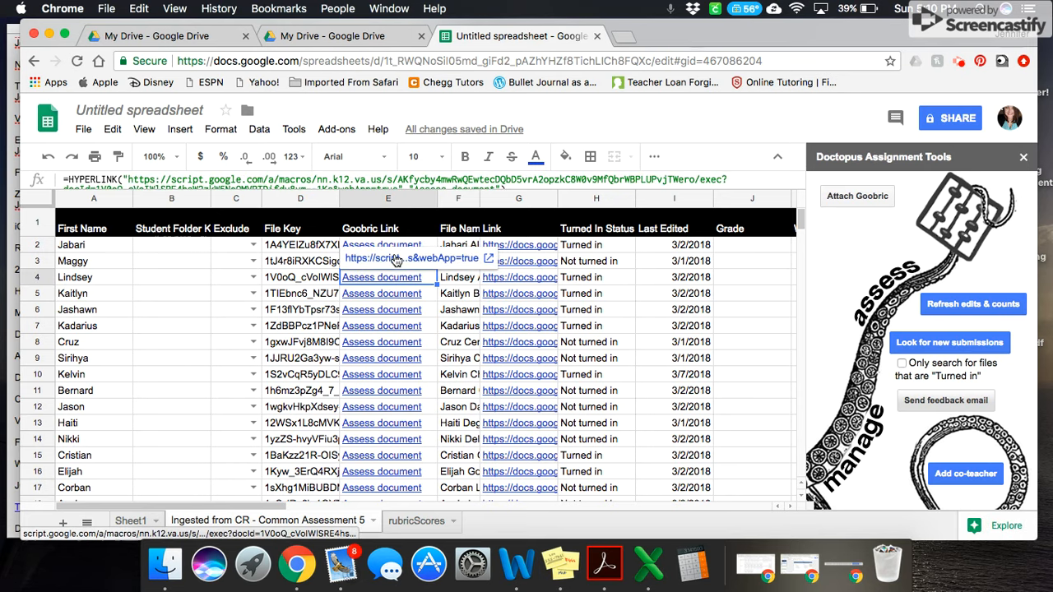
left_click(396, 260)
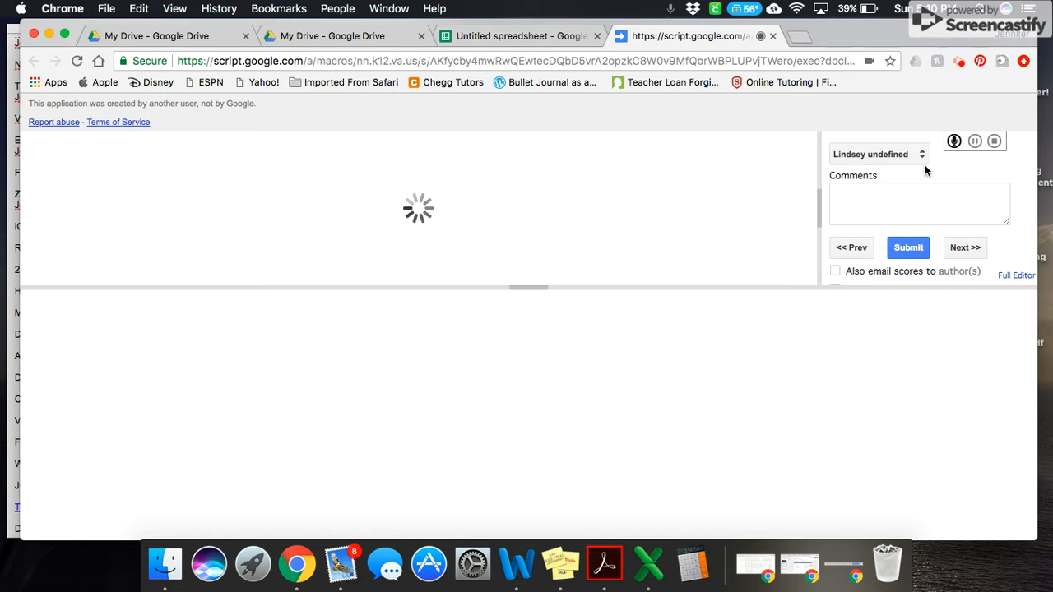
Enter the trial text "isjiej" as a comment on the assessment and erase it
left_click(893, 204)
type("isjiej")
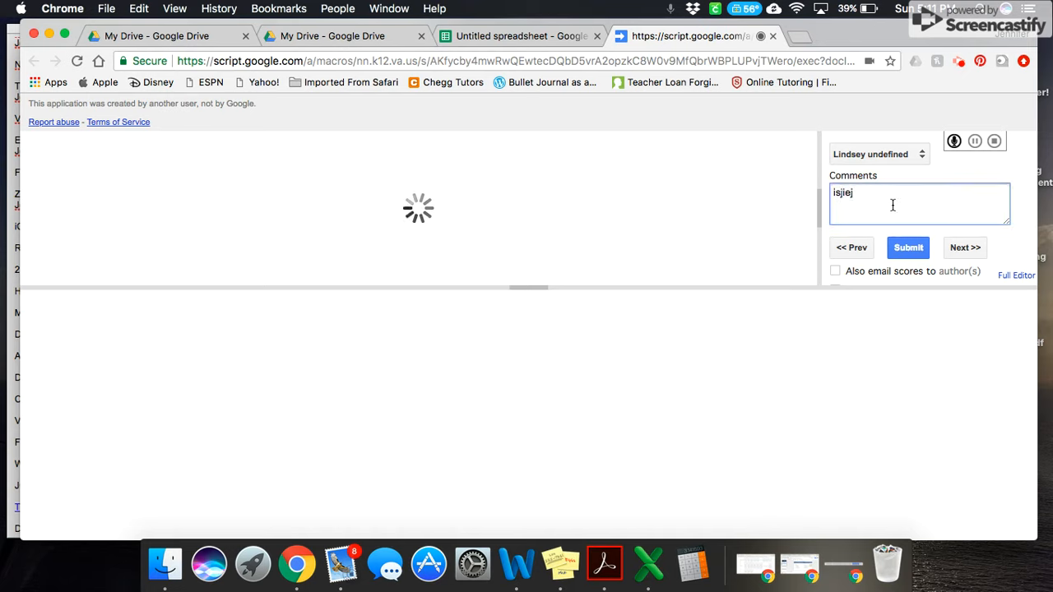
key("BackSpace")
key("BackSpace")
left_click(1017, 188)
Examine the assessment's submission options for emailing scores, auto-advancing and adding only scored categories to the document
scroll(1017, 188, "down", 3)
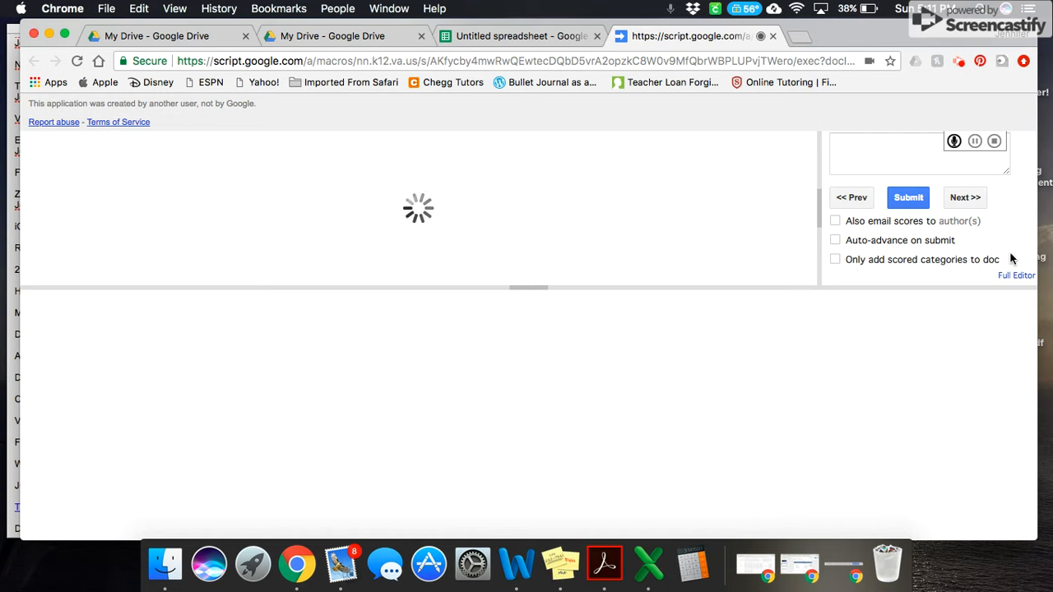
scroll(1011, 258, "up", 1)
scroll(1011, 259, "up", 1)
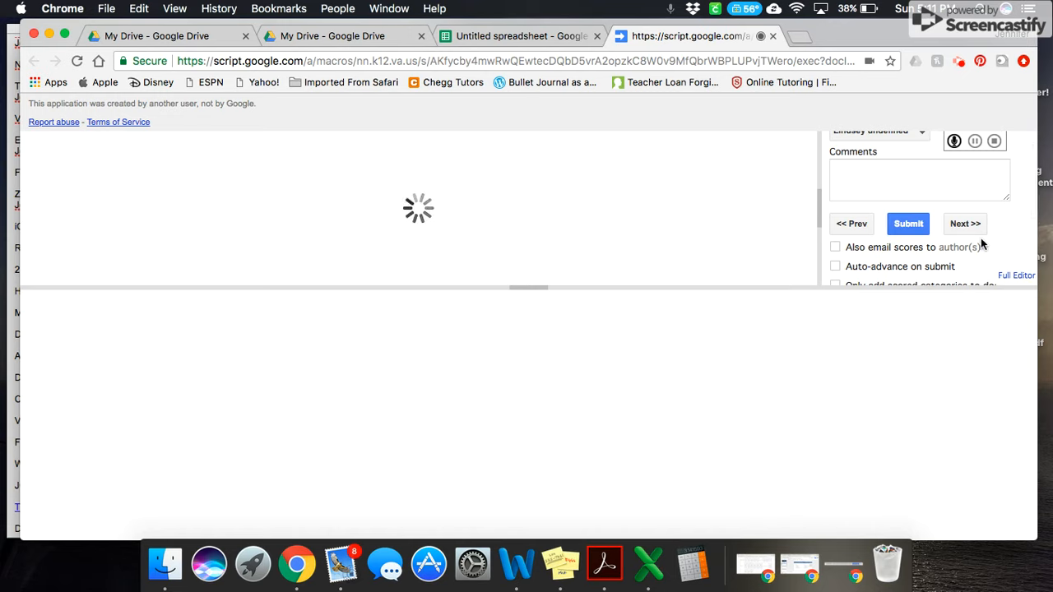
scroll(992, 237, "down", 3)
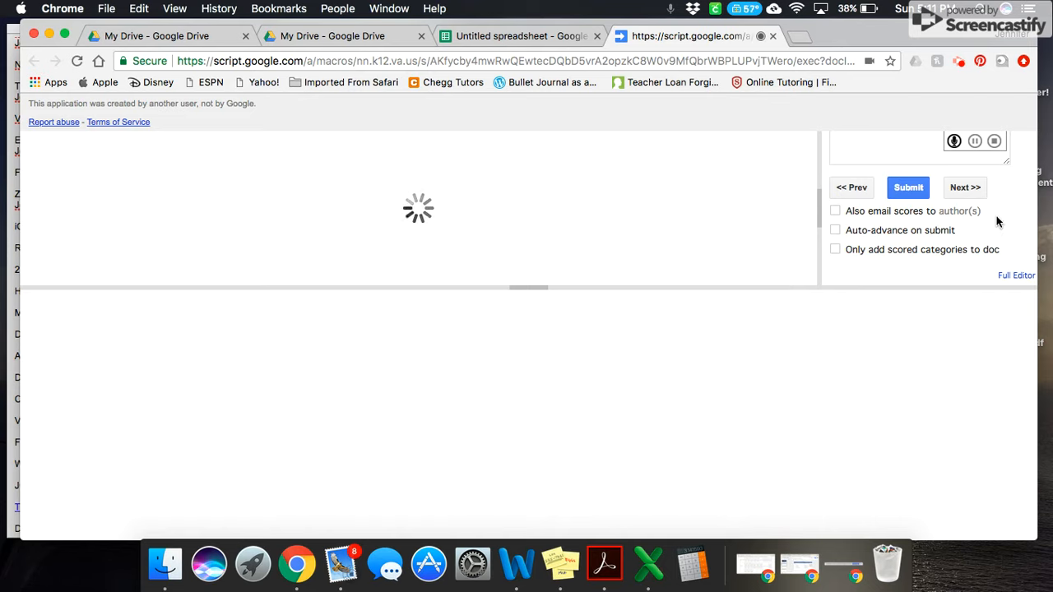
scroll(996, 215, "up", 4)
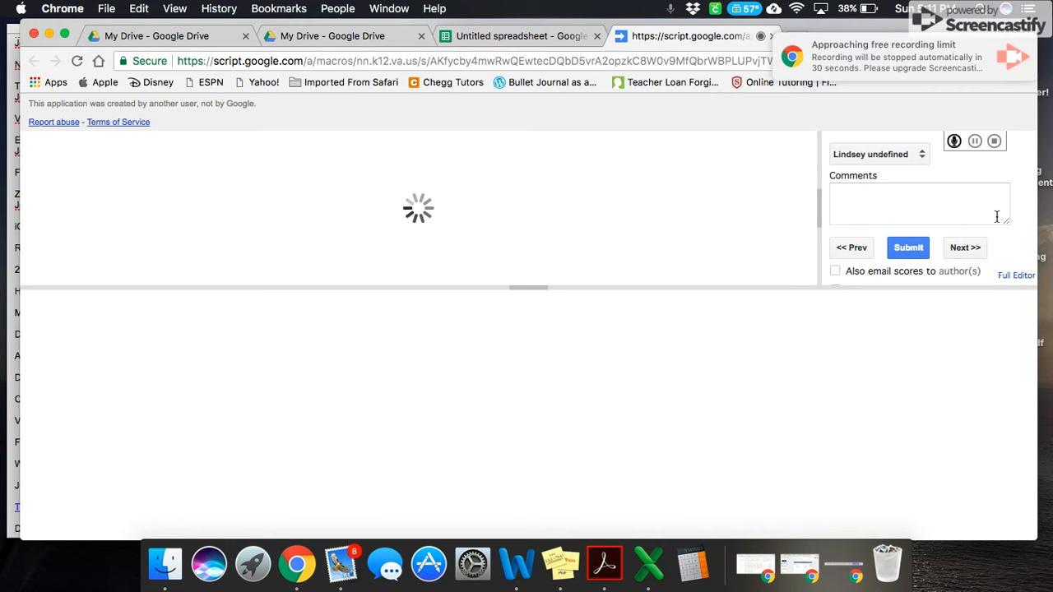